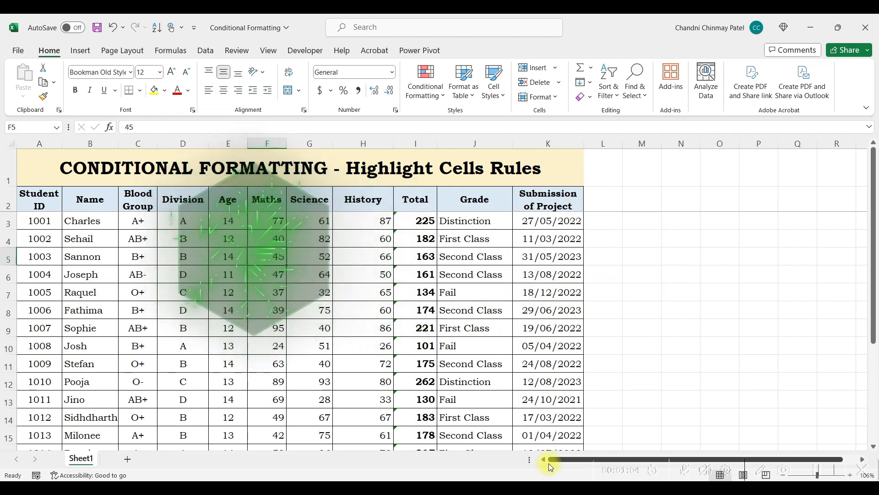
{"action": "left_click", "coordinate": [419, 94]}
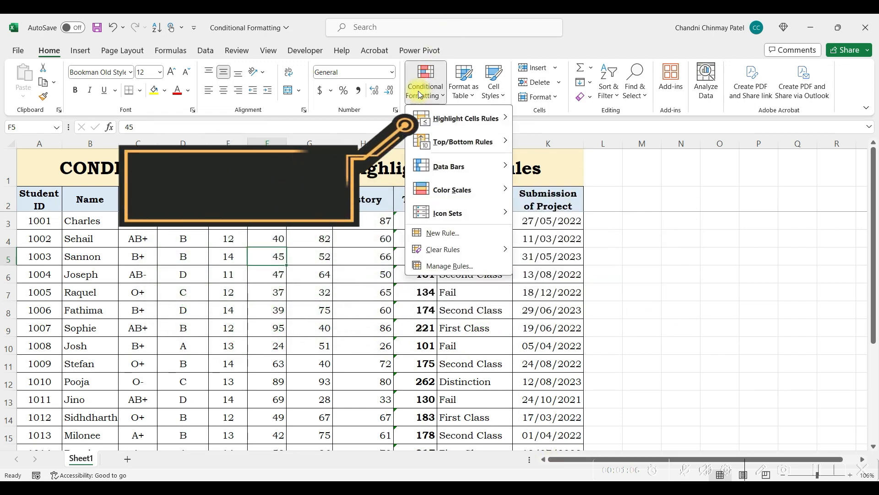
{"action": "mouse_move", "coordinate": [436, 116]}
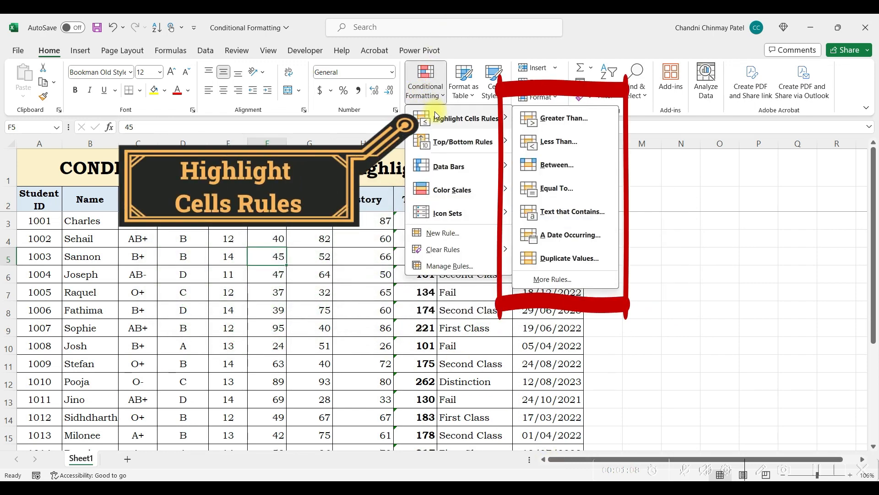
{"action": "key", "text": "Escape"}
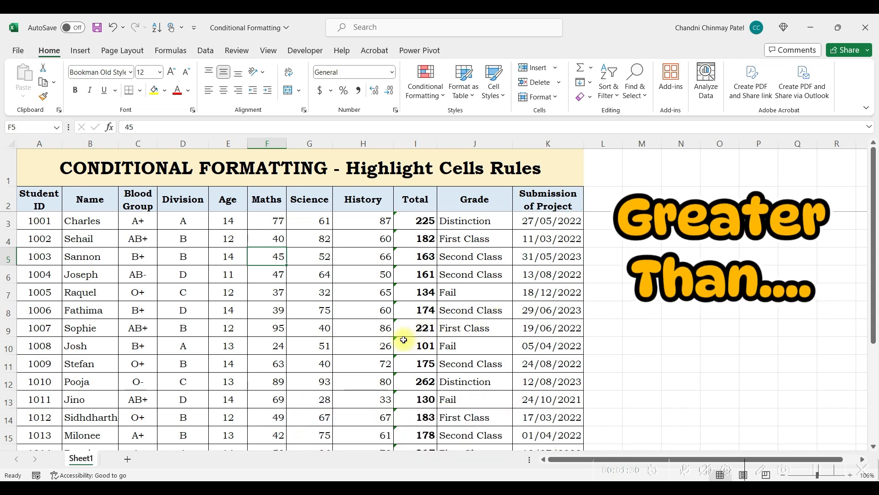
{"action": "scroll", "coordinate": [403, 339], "scroll_direction": "down", "scroll_amount": 1}
{"action": "scroll", "coordinate": [404, 339], "scroll_direction": "down", "scroll_amount": 1}
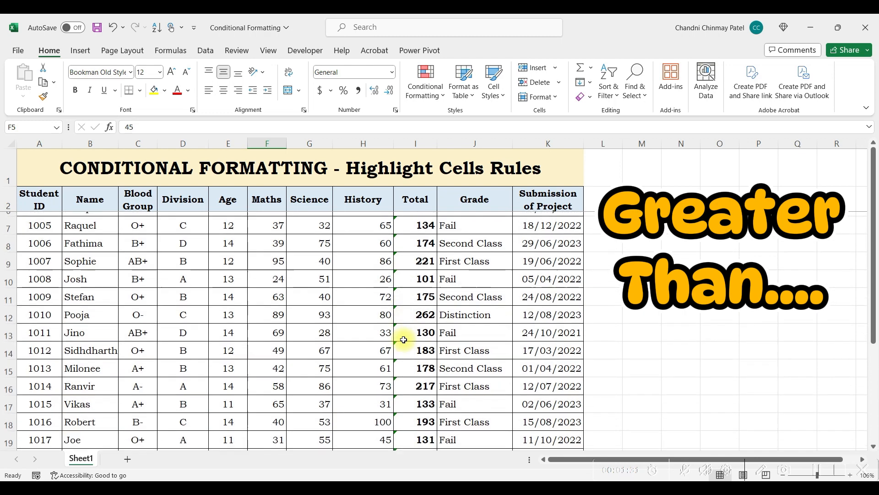
{"action": "scroll", "coordinate": [403, 340], "scroll_direction": "up", "scroll_amount": 2}
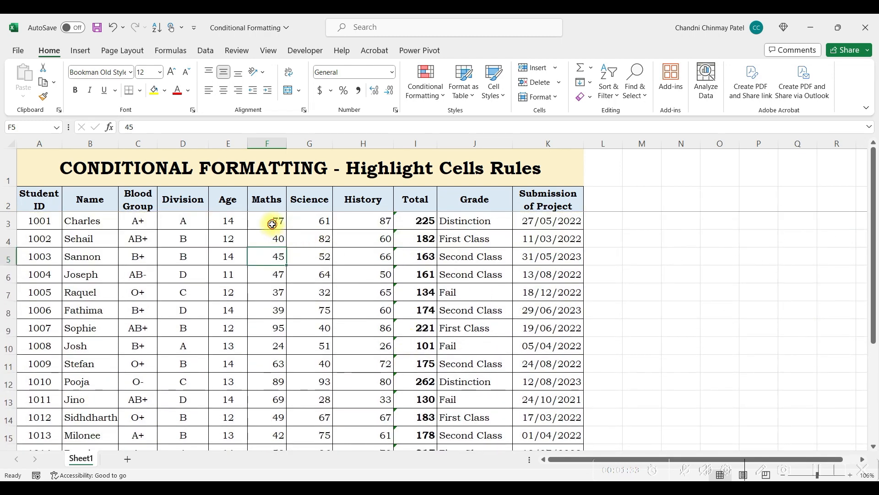
Step: Set up a Greater Than 80 highlight rule on the Maths, Science and History marks (F3:H22) with Yellow Fill with Dark Yellow Text
{"action": "left_click_drag", "start_coordinate": [274, 222], "coordinate": [350, 227]}
{"action": "key", "text": "ctrl+shift+Down"}
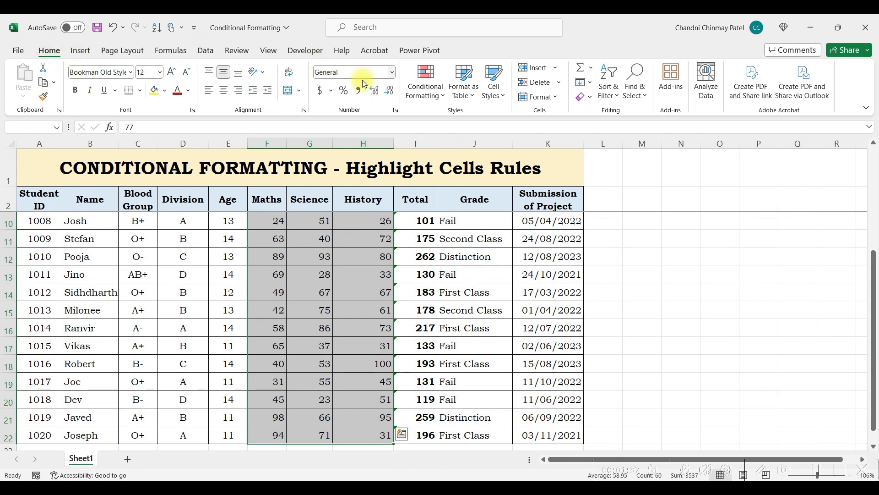
{"action": "left_click", "coordinate": [424, 94]}
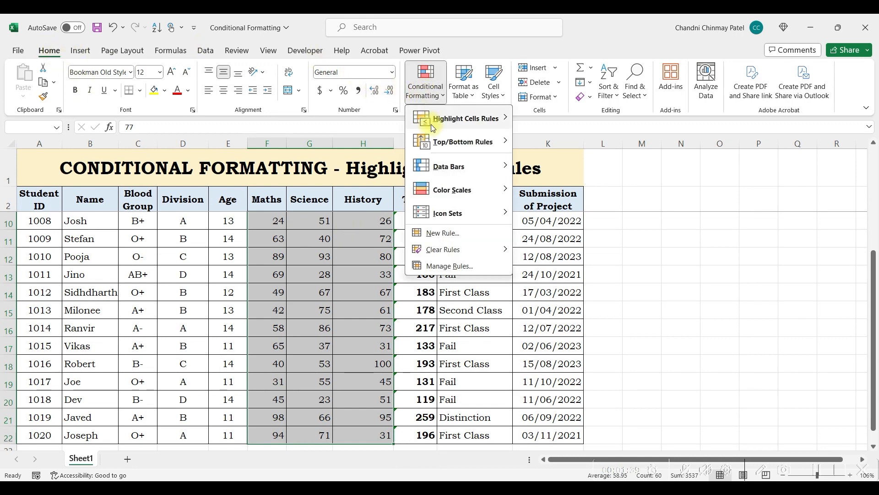
{"action": "left_click", "coordinate": [544, 120]}
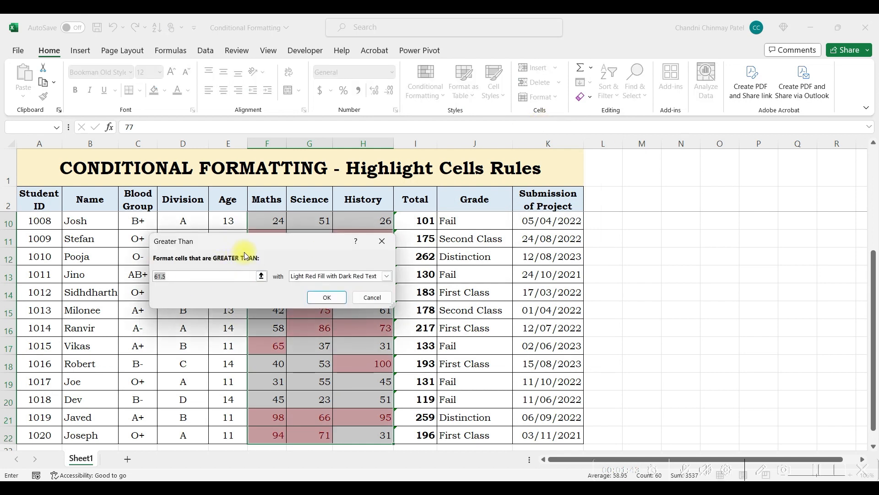
{"action": "left_click_drag", "start_coordinate": [248, 243], "coordinate": [523, 231]}
{"action": "type", "text": "80"}
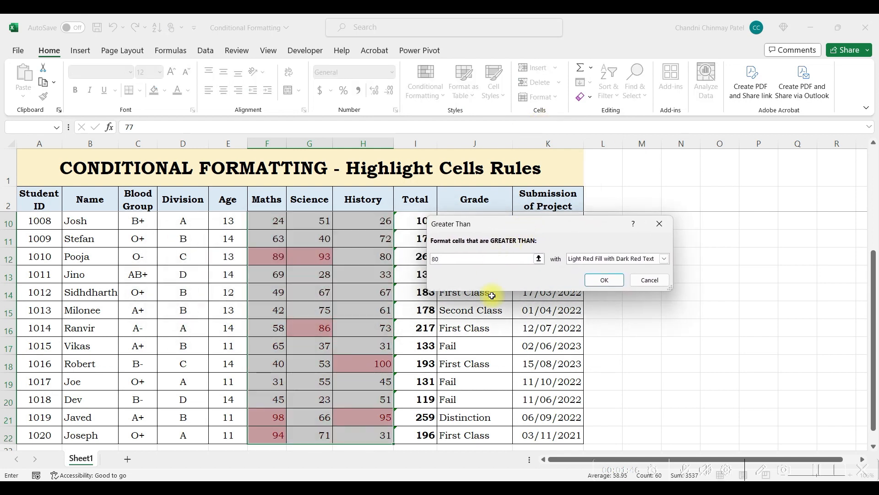
{"action": "left_click", "coordinate": [586, 261]}
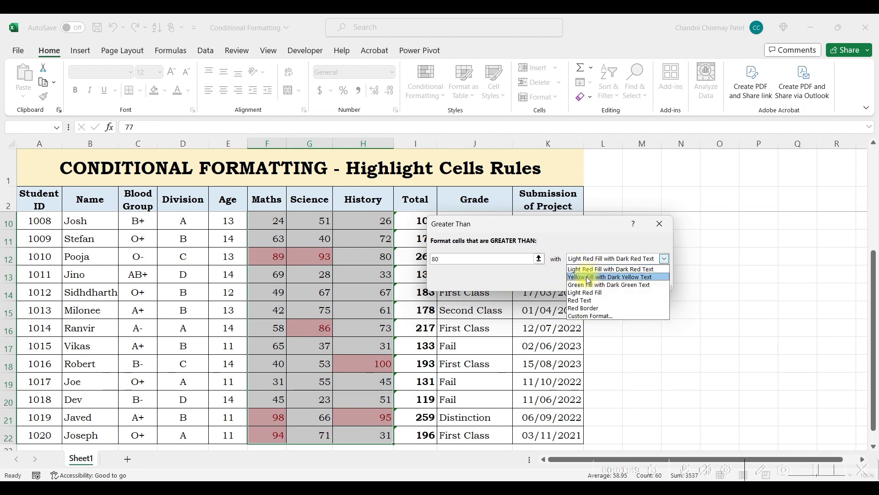
{"action": "left_click", "coordinate": [589, 277]}
Step: Switch the Greater Than rule to a custom format with light green fill and bold font, and apply it
{"action": "left_click", "coordinate": [592, 259]}
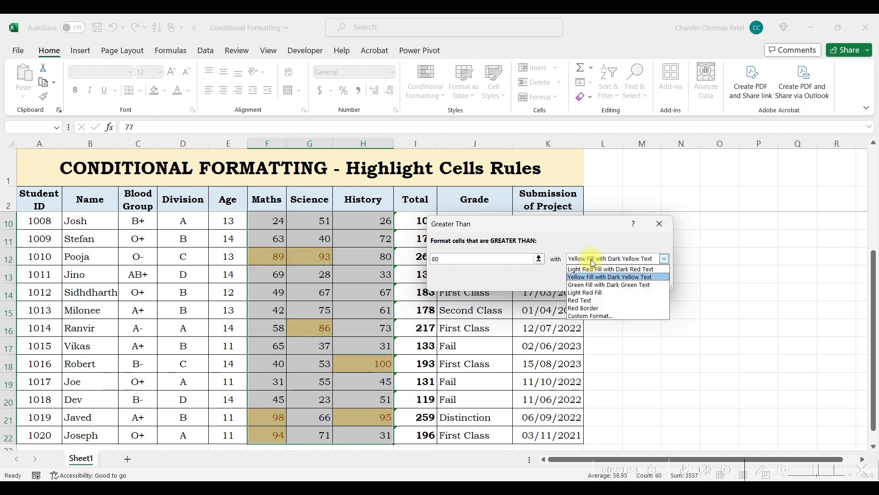
{"action": "left_click", "coordinate": [588, 315]}
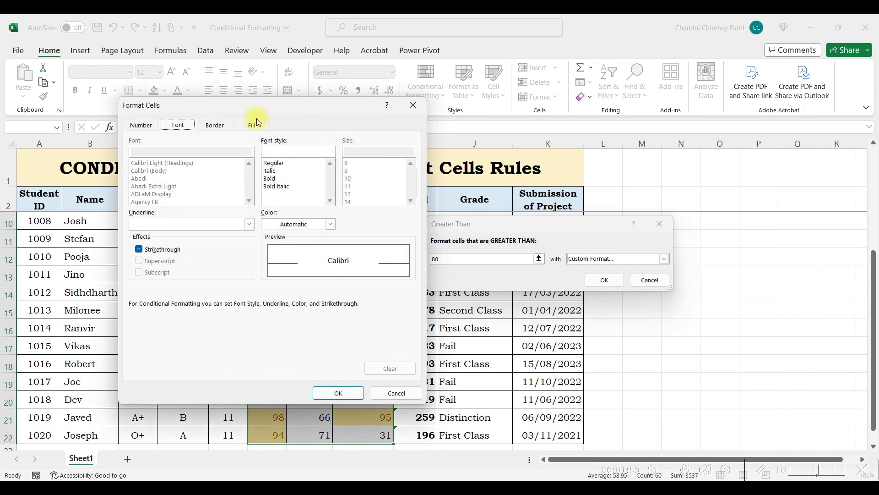
{"action": "left_click", "coordinate": [257, 123]}
{"action": "left_click_drag", "start_coordinate": [270, 108], "coordinate": [641, 128]}
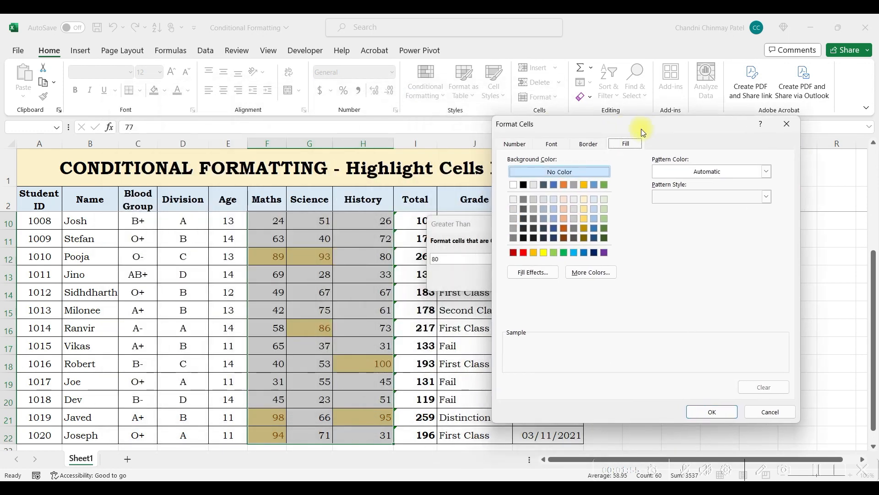
{"action": "left_click", "coordinate": [606, 214]}
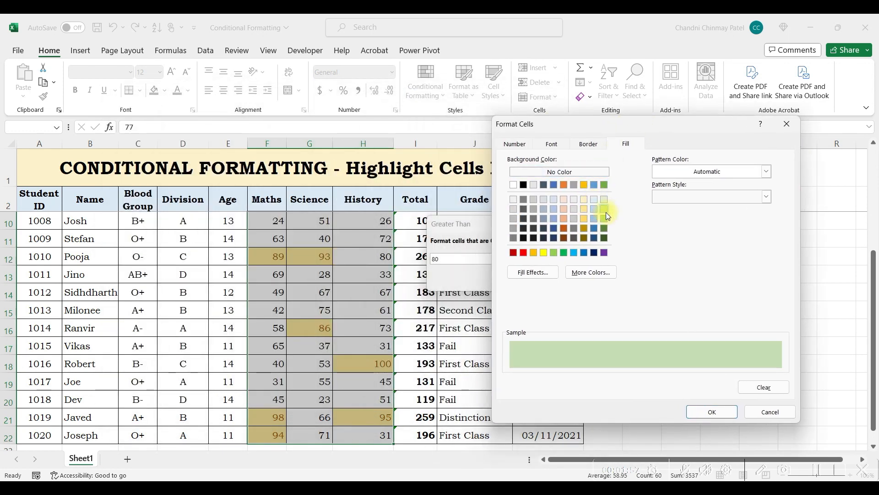
{"action": "left_click", "coordinate": [550, 144]}
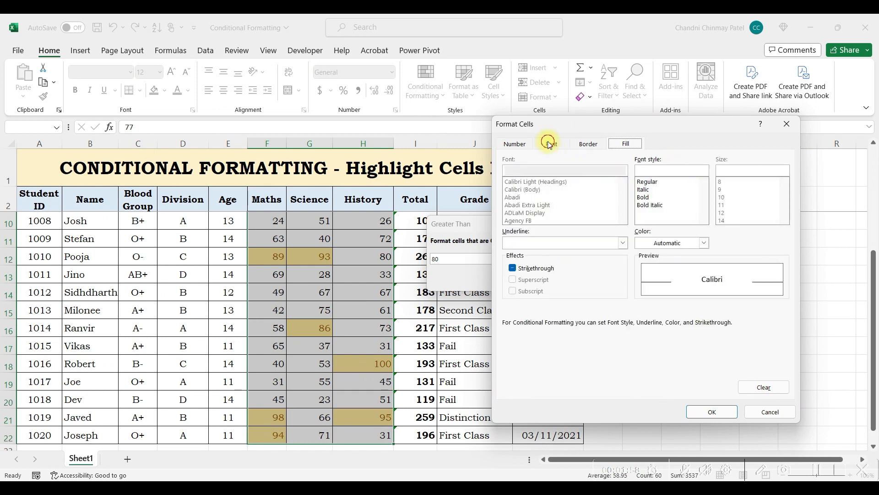
{"action": "left_click", "coordinate": [643, 197]}
{"action": "left_click", "coordinate": [699, 412]}
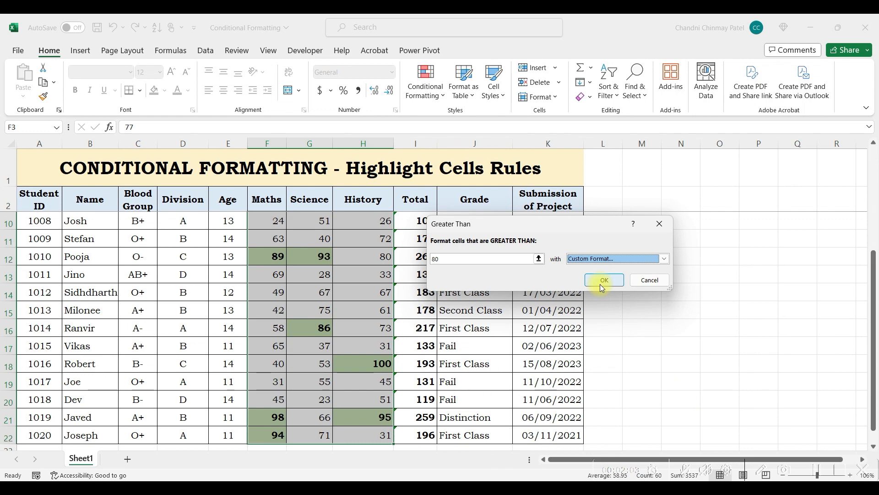
{"action": "left_click", "coordinate": [602, 287]}
{"action": "left_click", "coordinate": [497, 294]}
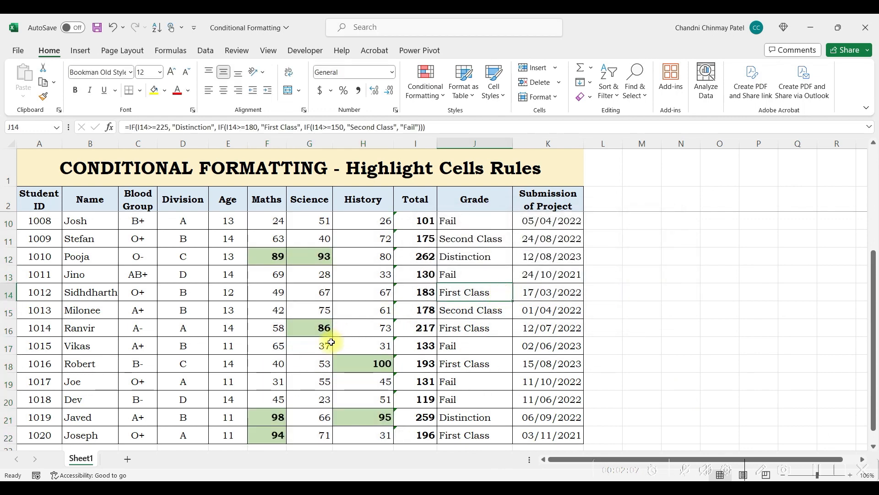
{"action": "scroll", "coordinate": [331, 341], "scroll_direction": "down", "scroll_amount": 1}
{"action": "scroll", "coordinate": [331, 342], "scroll_direction": "up", "scroll_amount": 4}
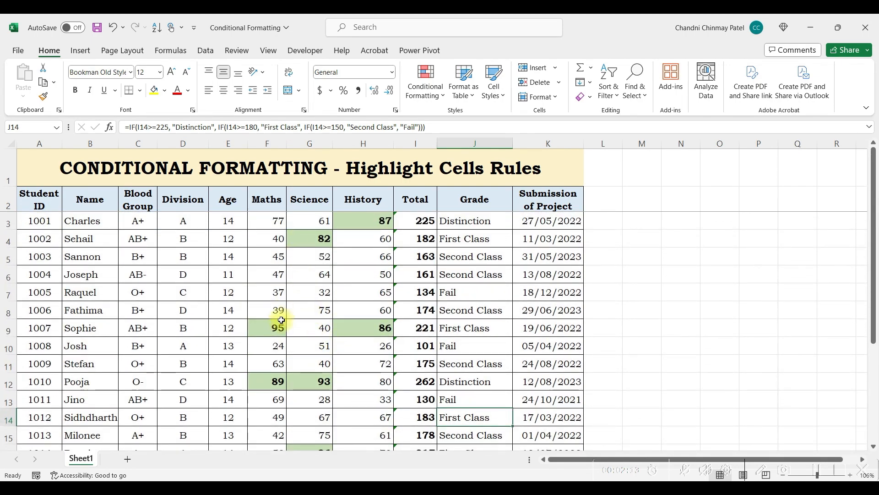
Step: Highlight marks less than 35 in the Maths, Science and History columns (F3:H22) using Light Red Fill with Dark Red Text
{"action": "left_click", "coordinate": [307, 293]}
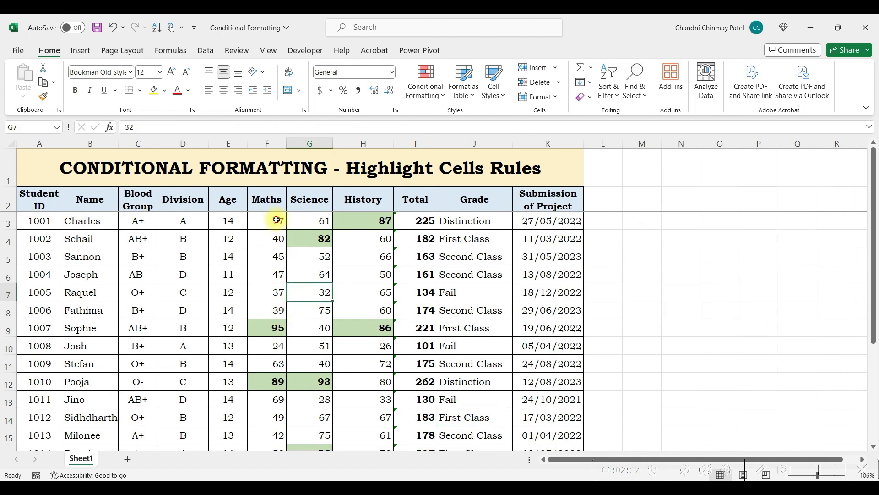
{"action": "left_click_drag", "start_coordinate": [275, 221], "coordinate": [338, 221]}
{"action": "key", "text": "ctrl+shift+Down"}
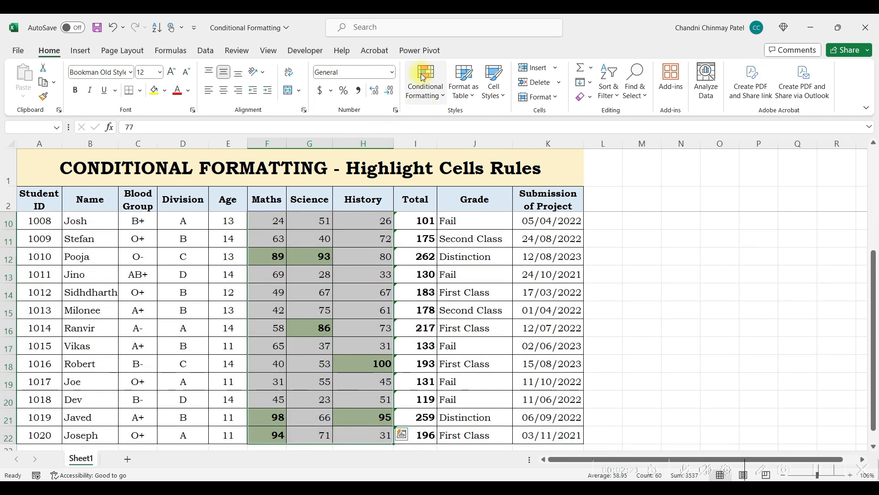
{"action": "left_click", "coordinate": [425, 94]}
{"action": "mouse_move", "coordinate": [439, 117]}
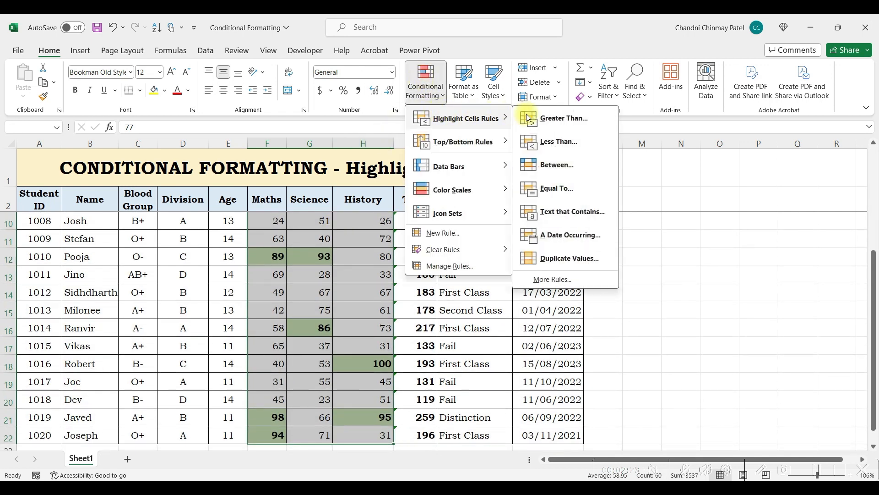
{"action": "left_click", "coordinate": [554, 143]}
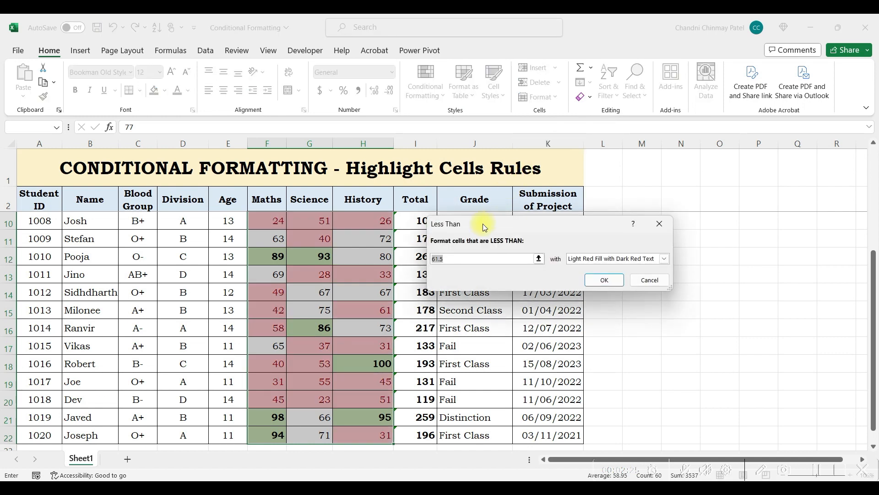
{"action": "type", "text": "35"}
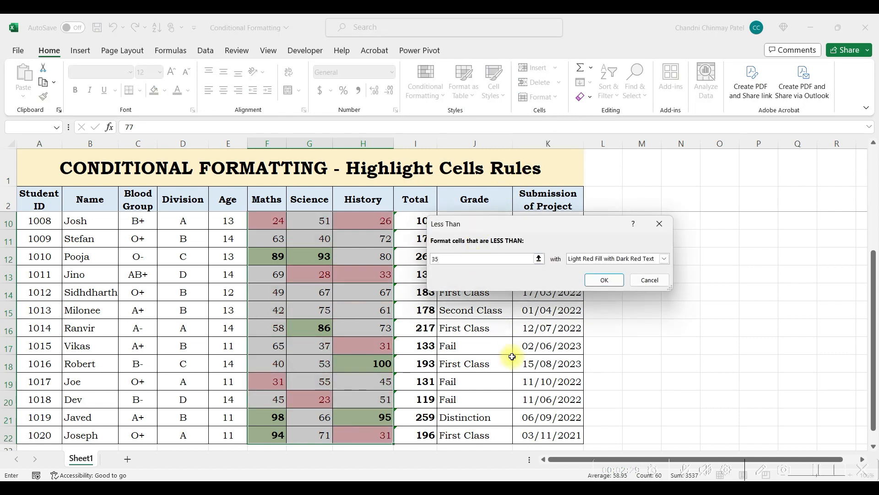
{"action": "left_click", "coordinate": [604, 280]}
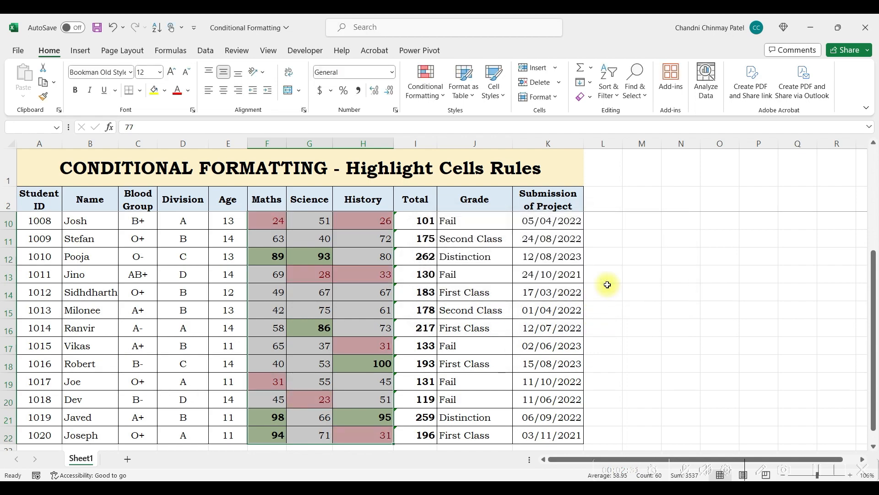
{"action": "left_click", "coordinate": [506, 309]}
{"action": "scroll", "coordinate": [383, 333], "scroll_direction": "down", "scroll_amount": 1}
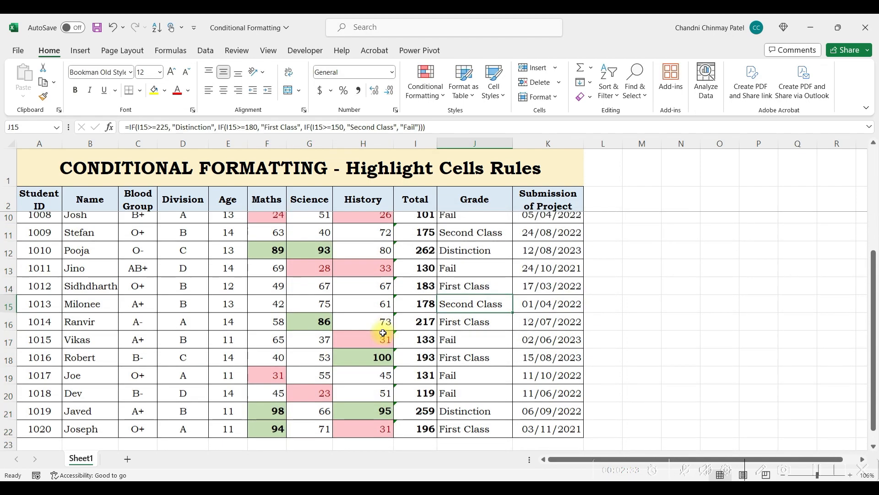
{"action": "scroll", "coordinate": [383, 333], "scroll_direction": "down", "scroll_amount": 1}
{"action": "scroll", "coordinate": [384, 333], "scroll_direction": "up", "scroll_amount": 3}
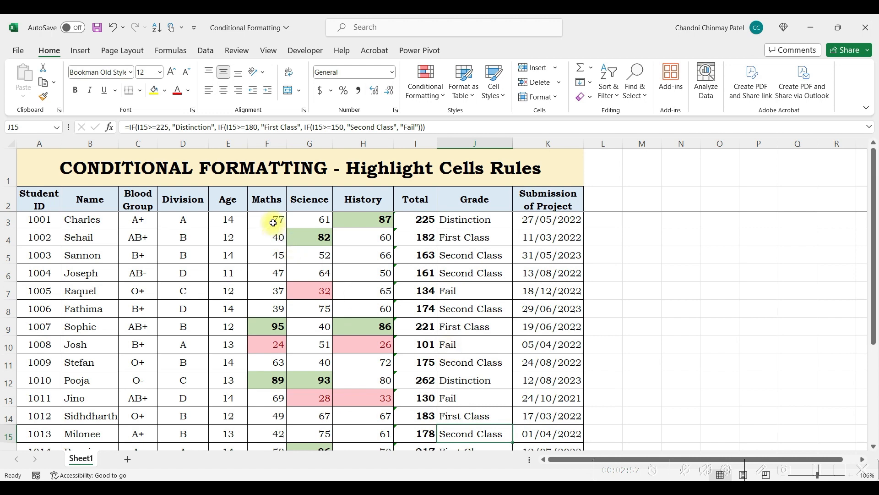
Step: Clear the conditional formatting rules from only the Maths, Science and History marks in F3:H22
{"action": "left_click", "coordinate": [273, 223]}
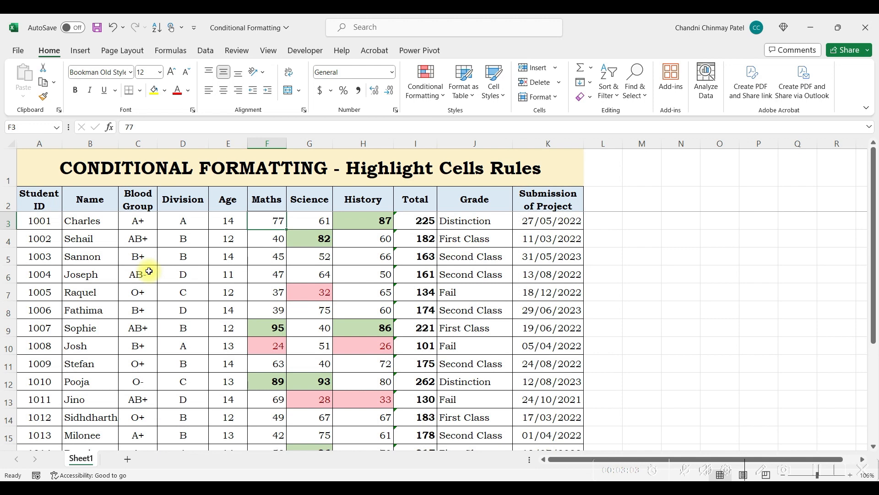
{"action": "key", "text": "shift+Right"}
{"action": "key", "text": "shift+Right"}
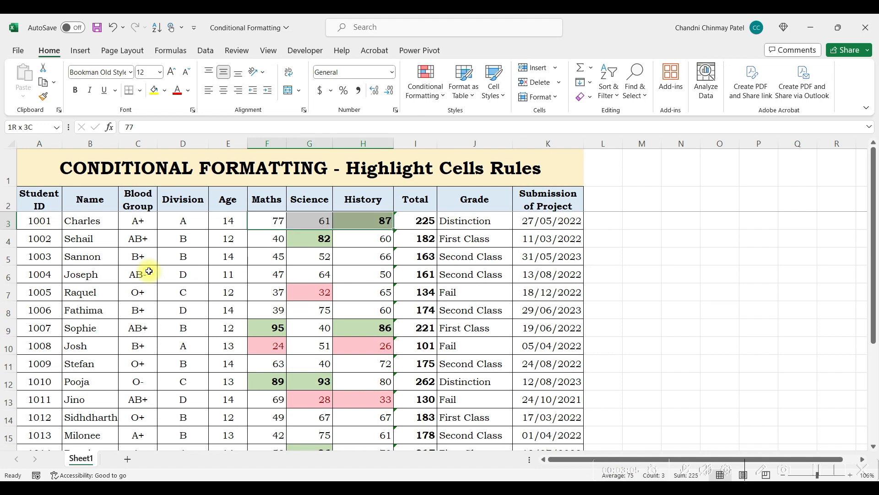
{"action": "key", "text": "shift+Down"}
{"action": "key", "text": "shift+Down"}
{"action": "key", "text": "shift+Down"}
{"action": "key", "text": "shift+Down"}
{"action": "key", "text": "shift+Down"}
{"action": "key", "text": "shift+Down"}
{"action": "key", "text": "shift+Down"}
{"action": "key", "text": "shift+Down"}
{"action": "key", "text": "shift+Down"}
{"action": "key", "text": "shift+Down"}
{"action": "key", "text": "shift+Down"}
{"action": "key", "text": "shift+Down"}
{"action": "key", "text": "shift+Down"}
{"action": "key", "text": "shift+Down"}
{"action": "key", "text": "shift+Down"}
{"action": "key", "text": "shift+Down"}
{"action": "key", "text": "shift+Down"}
{"action": "key", "text": "shift+Down"}
{"action": "key", "text": "shift+Down"}
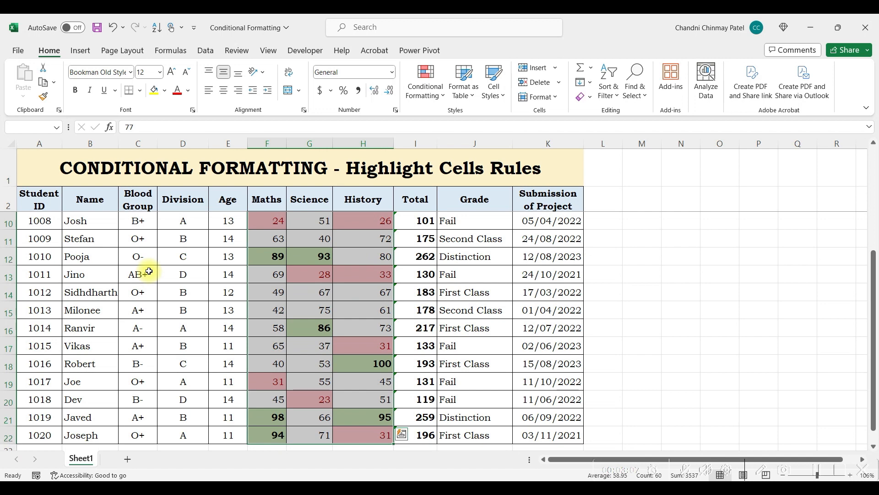
{"action": "left_click", "coordinate": [432, 91]}
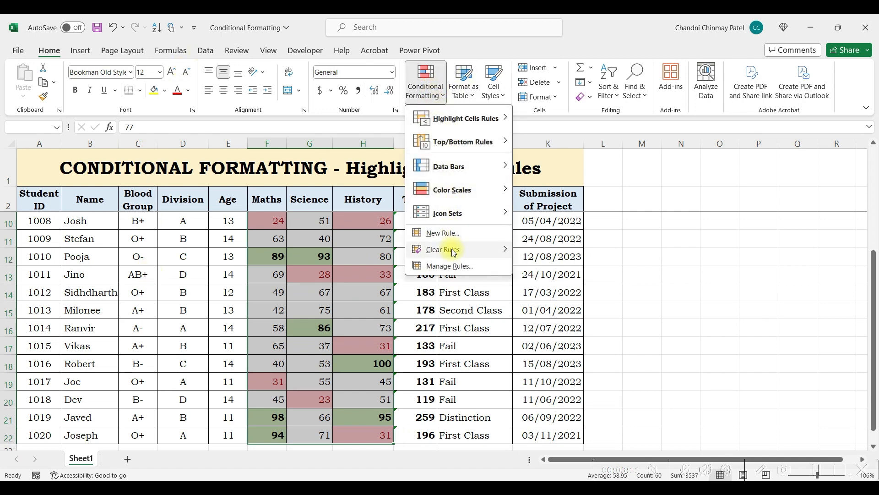
{"action": "mouse_move", "coordinate": [453, 253]}
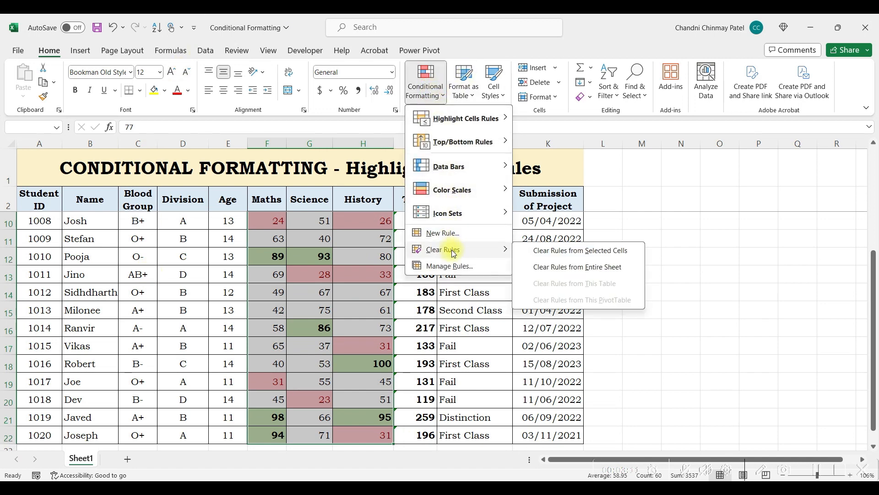
{"action": "left_click", "coordinate": [539, 257]}
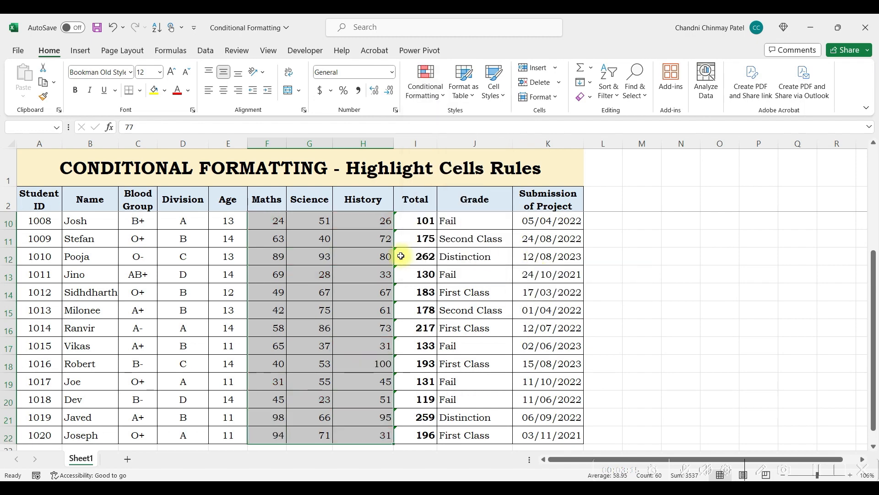
{"action": "scroll", "coordinate": [376, 253], "scroll_direction": "up", "scroll_amount": 2}
{"action": "scroll", "coordinate": [376, 254], "scroll_direction": "up", "scroll_amount": 1}
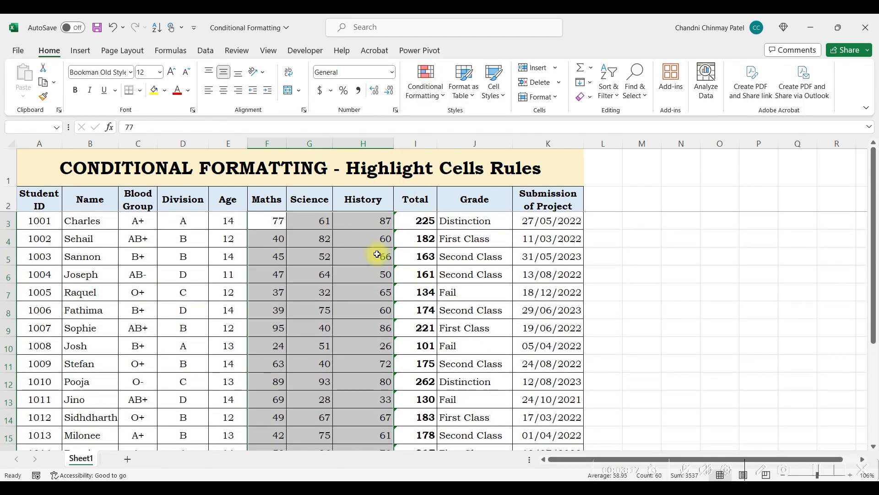
{"action": "left_click", "coordinate": [377, 254]}
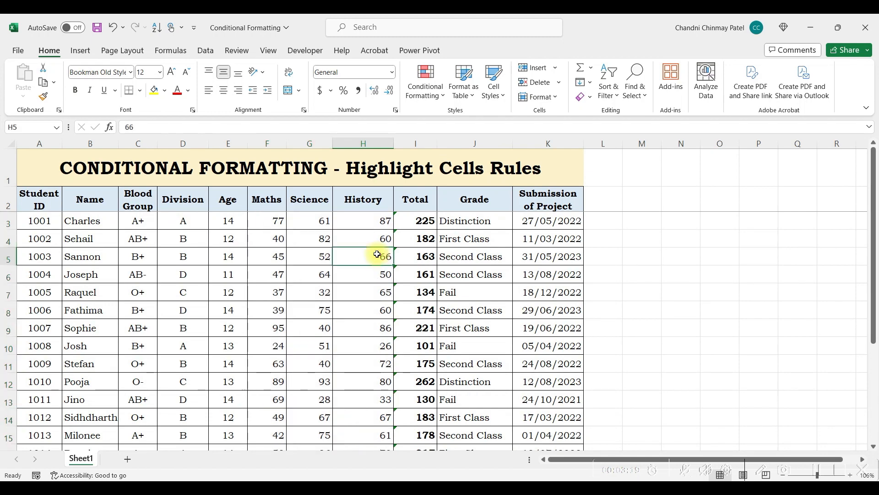
{"action": "scroll", "coordinate": [377, 254], "scroll_direction": "down", "scroll_amount": 3}
{"action": "scroll", "coordinate": [377, 254], "scroll_direction": "up", "scroll_amount": 2}
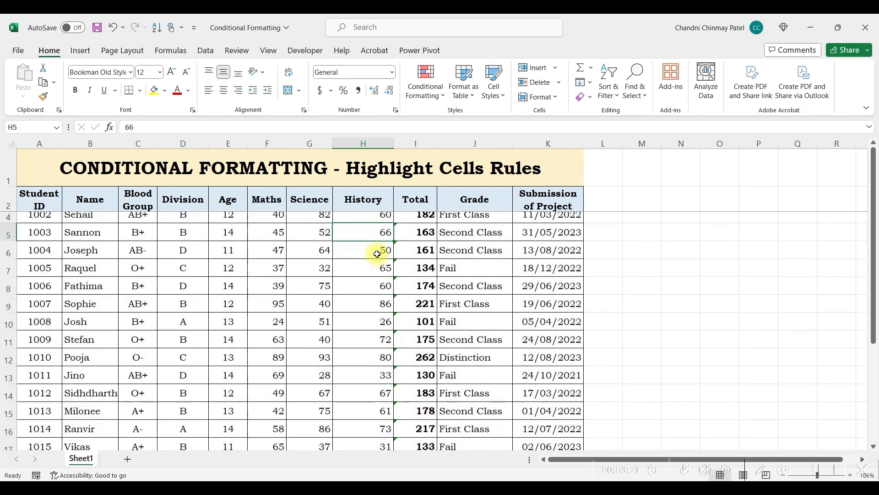
Step: Select the Maths, Science and History marks in F3:H22 and start a Between rule from the Highlight Cells Rules
{"action": "left_click", "coordinate": [275, 206]}
{"action": "key", "text": "Down"}
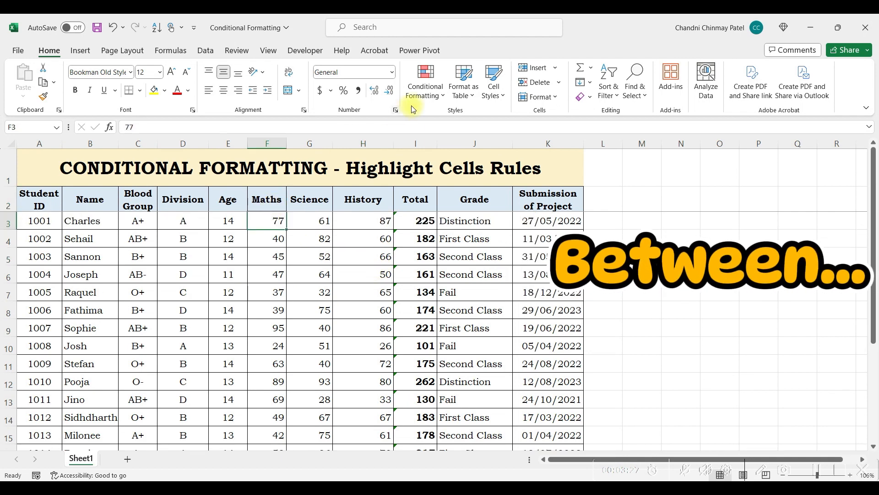
{"action": "left_click", "coordinate": [425, 86]}
{"action": "mouse_move", "coordinate": [454, 125]}
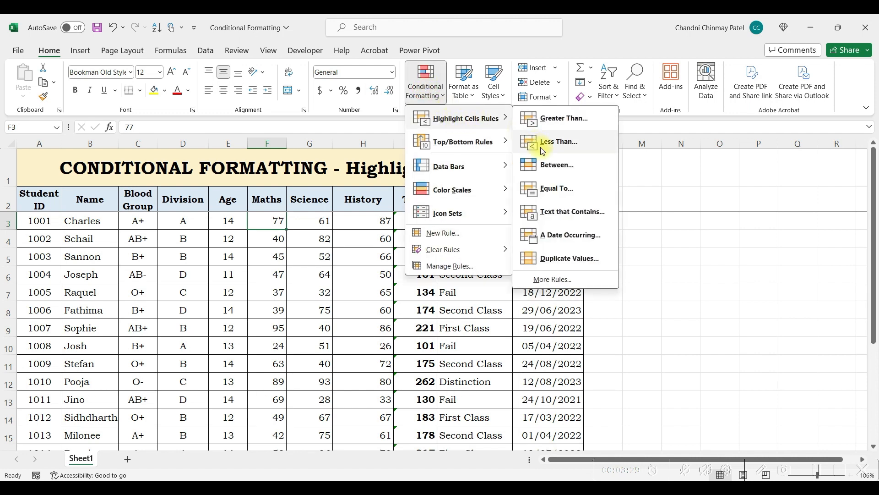
{"action": "left_click", "coordinate": [378, 277]}
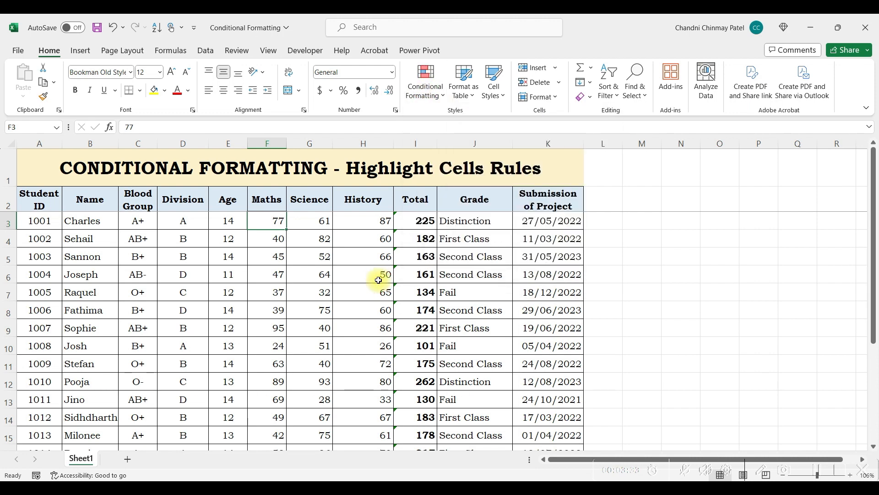
{"action": "key", "text": "shift+Right"}
{"action": "key", "text": "shift+Right"}
{"action": "key", "text": "ctrl+shift+Down"}
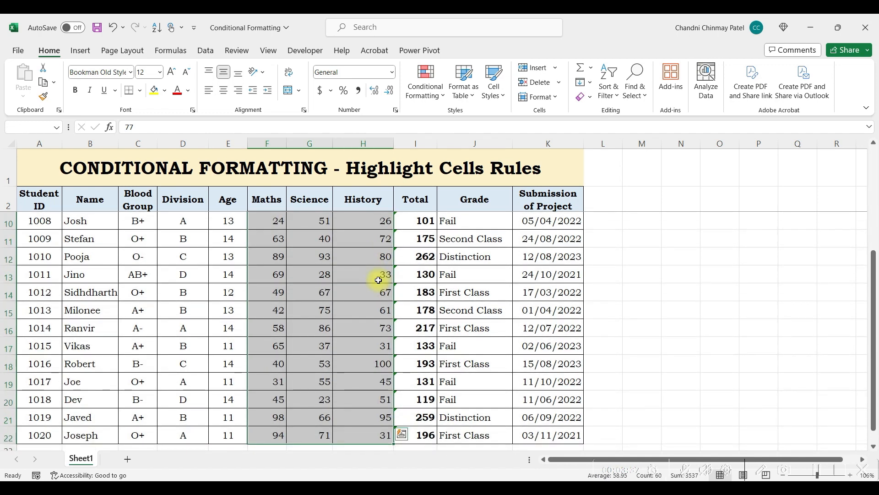
{"action": "left_click", "coordinate": [426, 84]}
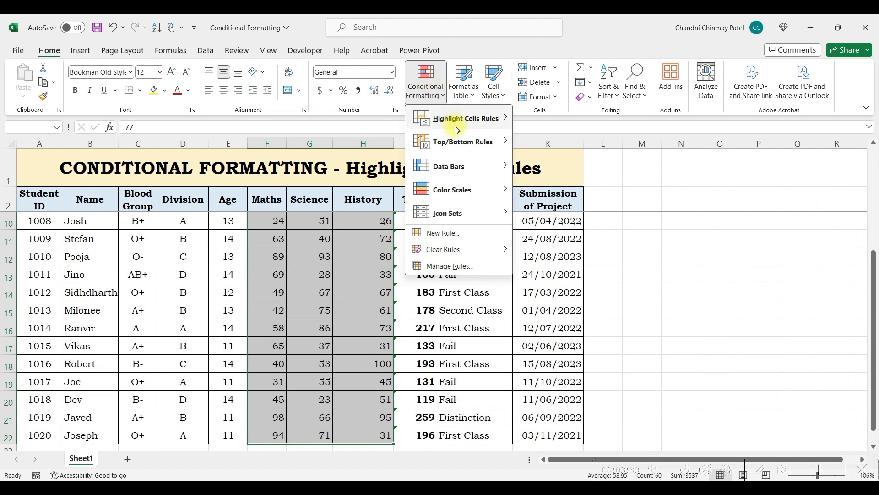
{"action": "mouse_move", "coordinate": [455, 128]}
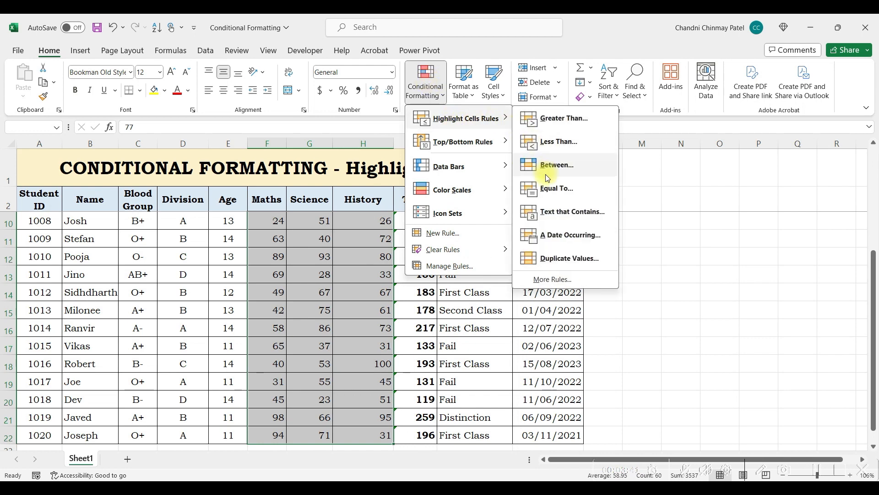
{"action": "left_click", "coordinate": [556, 165]}
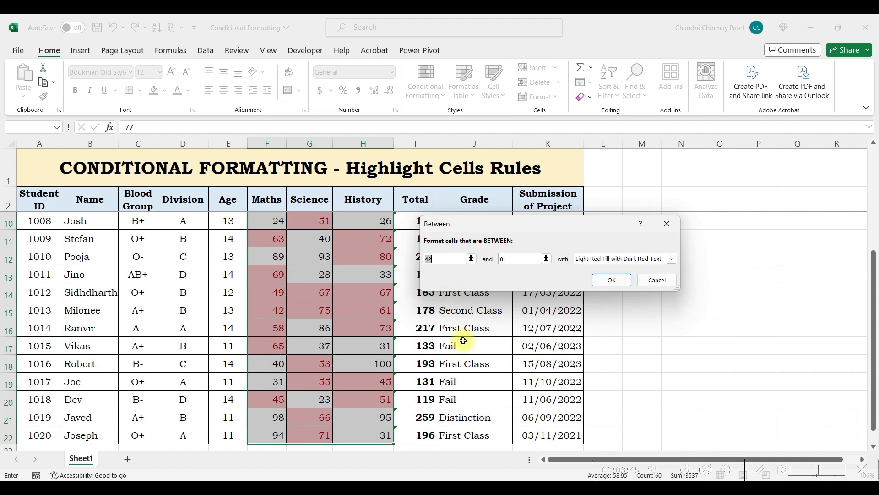
Step: Set the Between rule to highlight marks from 50 to 70 with Yellow Fill with Dark Yellow Text, and apply it
{"action": "type", "text": "50"}
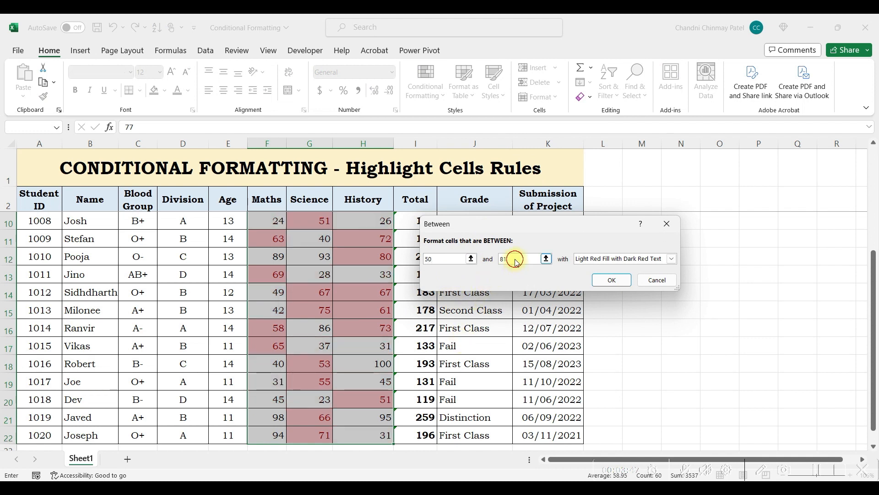
{"action": "left_click_drag", "start_coordinate": [515, 260], "coordinate": [498, 259]}
{"action": "type", "text": "70"}
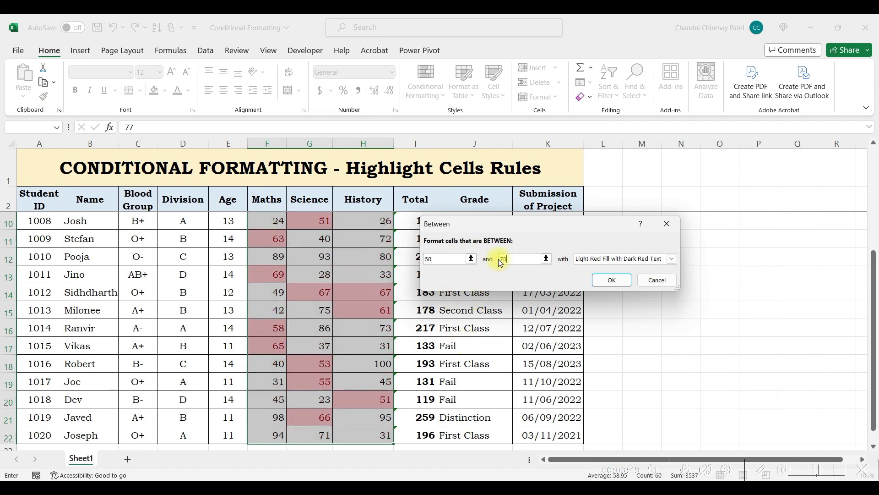
{"action": "left_click", "coordinate": [612, 259]}
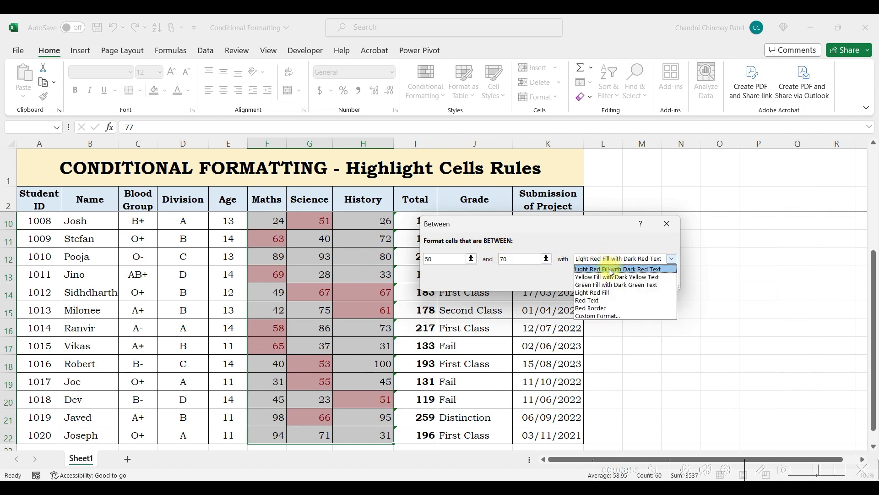
{"action": "left_click", "coordinate": [613, 277]}
{"action": "left_click", "coordinate": [612, 282]}
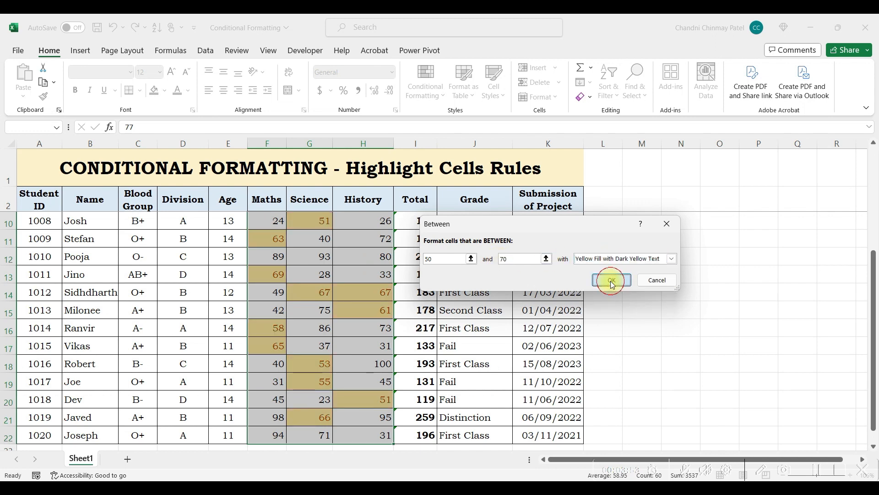
Step: Check the Between highlighting across the marks table and undo the rule
{"action": "left_click", "coordinate": [365, 334]}
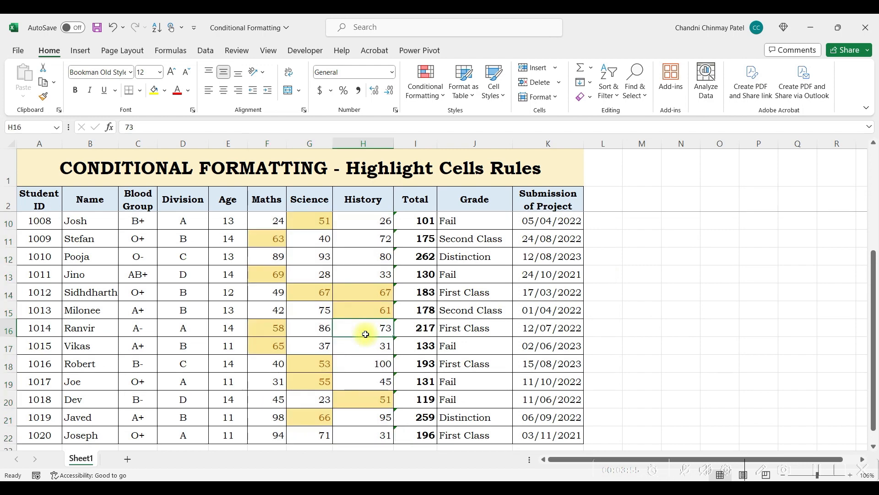
{"action": "scroll", "coordinate": [366, 333], "scroll_direction": "down", "scroll_amount": 1}
{"action": "scroll", "coordinate": [366, 334], "scroll_direction": "up", "scroll_amount": 2}
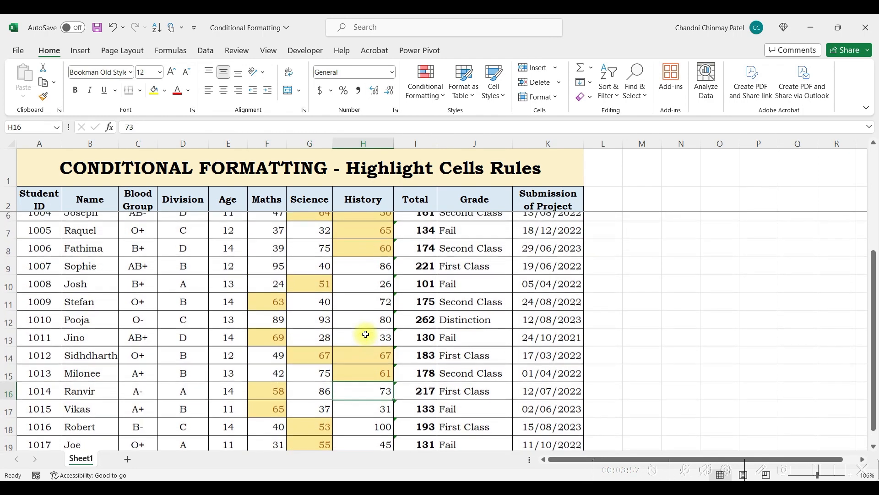
{"action": "scroll", "coordinate": [366, 334], "scroll_direction": "up", "scroll_amount": 2}
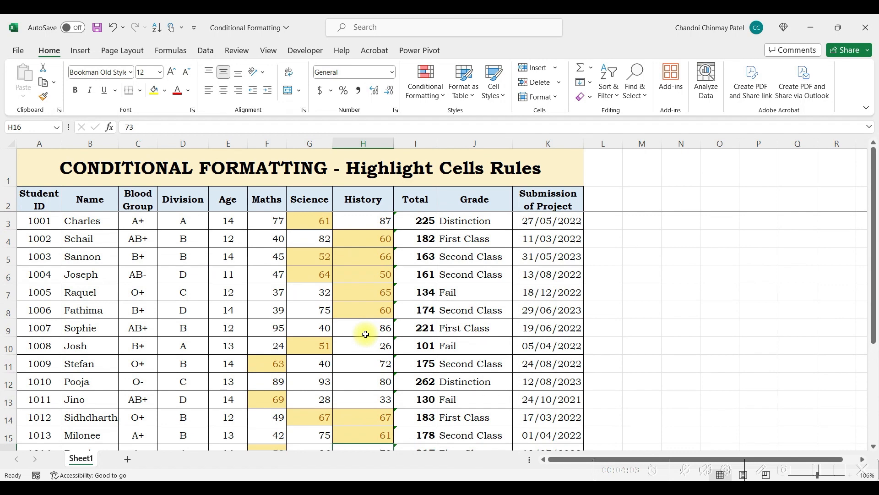
{"action": "key", "text": "ctrl+z"}
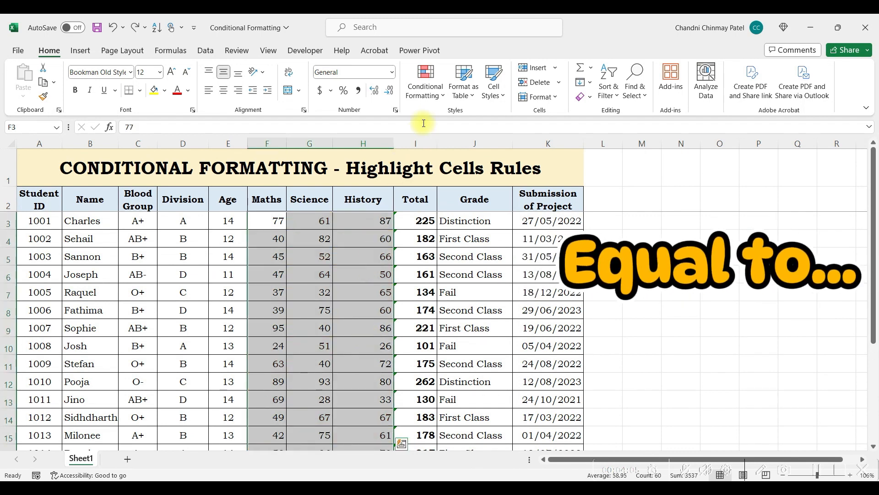
Step: Apply an Equal To 50 highlight rule with Red Text to the marks in F3:H22, and undo it
{"action": "left_click", "coordinate": [436, 96]}
{"action": "mouse_move", "coordinate": [458, 119]}
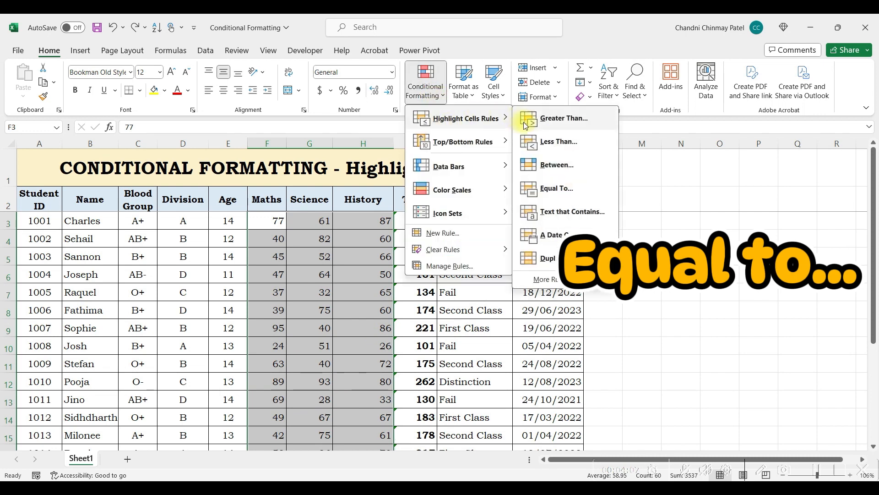
{"action": "left_click", "coordinate": [546, 188]}
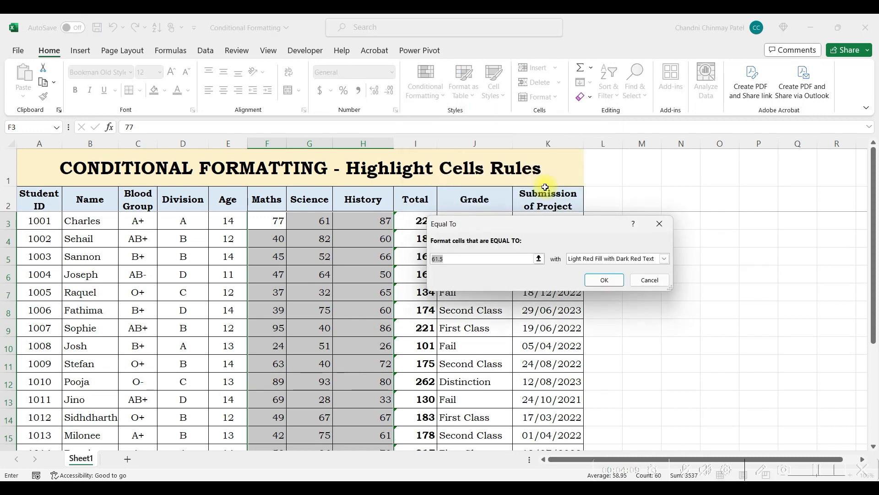
{"action": "type", "text": "50"}
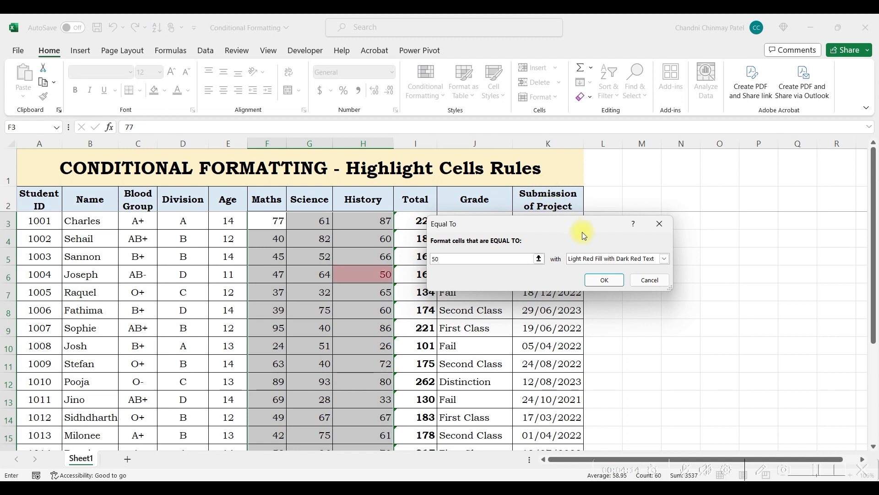
{"action": "left_click", "coordinate": [603, 258]}
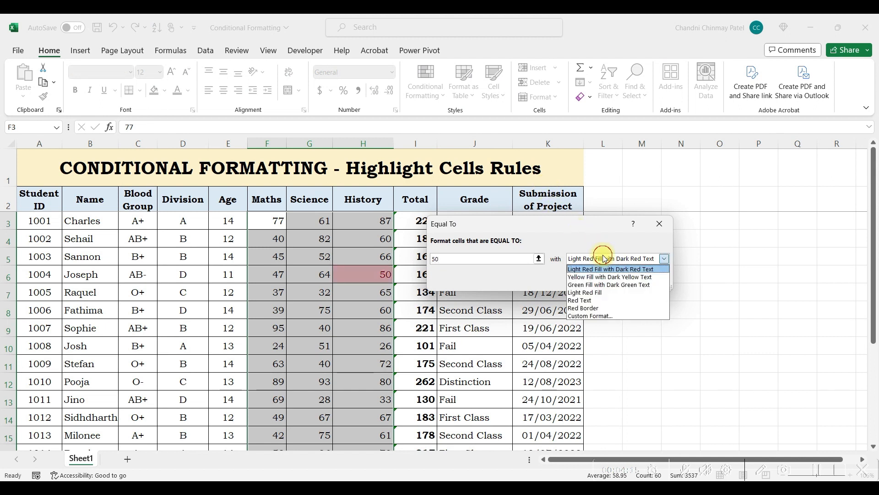
{"action": "left_click", "coordinate": [586, 299]}
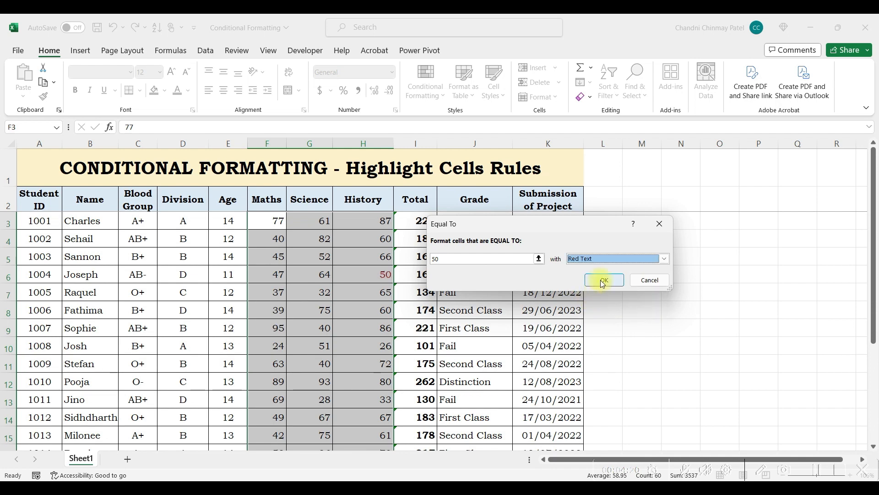
{"action": "left_click", "coordinate": [601, 279]}
{"action": "left_click", "coordinate": [452, 293]}
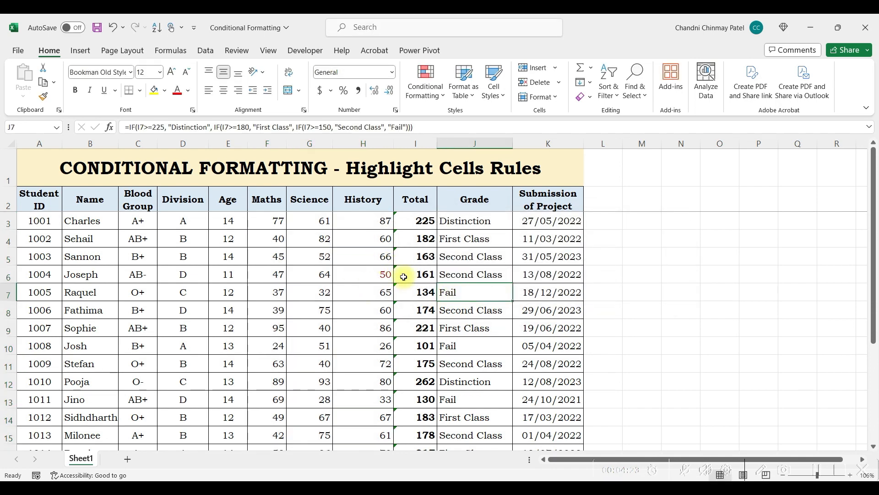
{"action": "key", "text": "ctrl+z"}
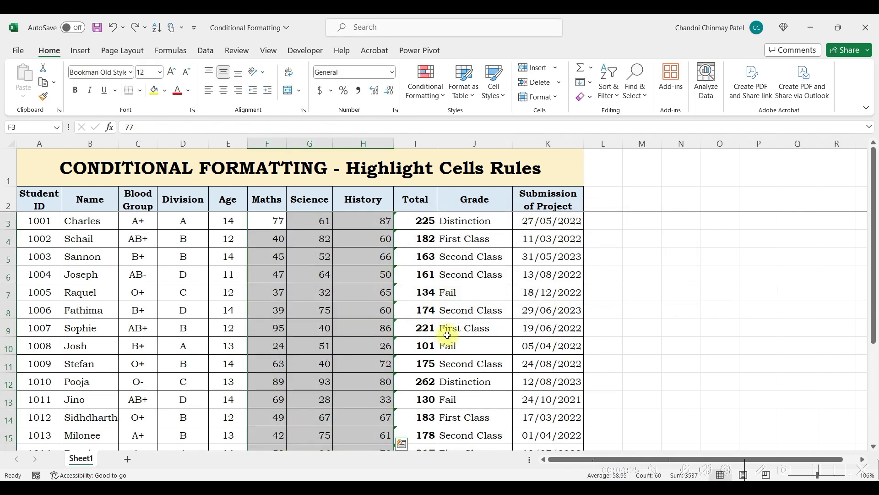
{"action": "left_click", "coordinate": [389, 297]}
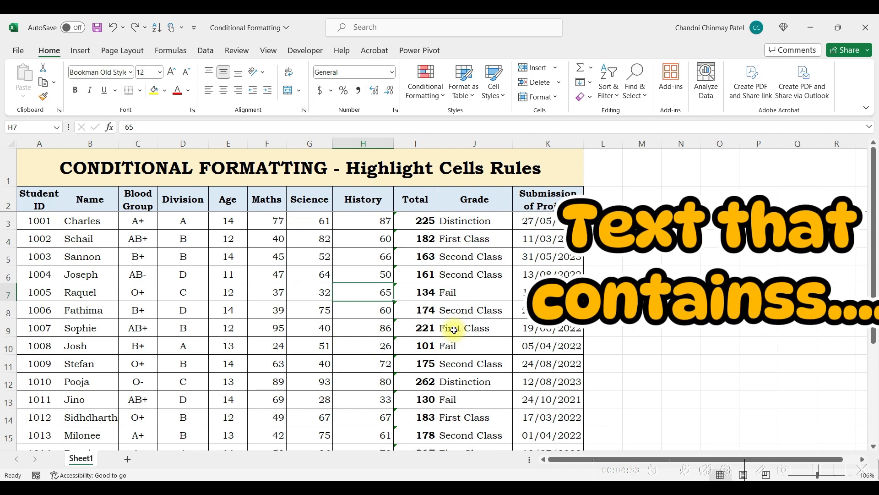
Step: Highlight grades in J3:J22 containing the text "distinction" with Light Red Fill with Dark Red Text
{"action": "left_click", "coordinate": [483, 228]}
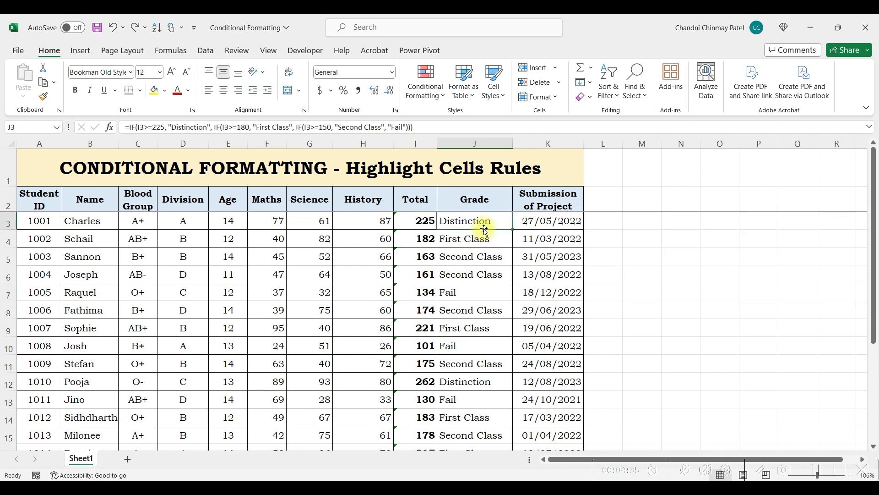
{"action": "key", "text": "ctrl+shift+Down"}
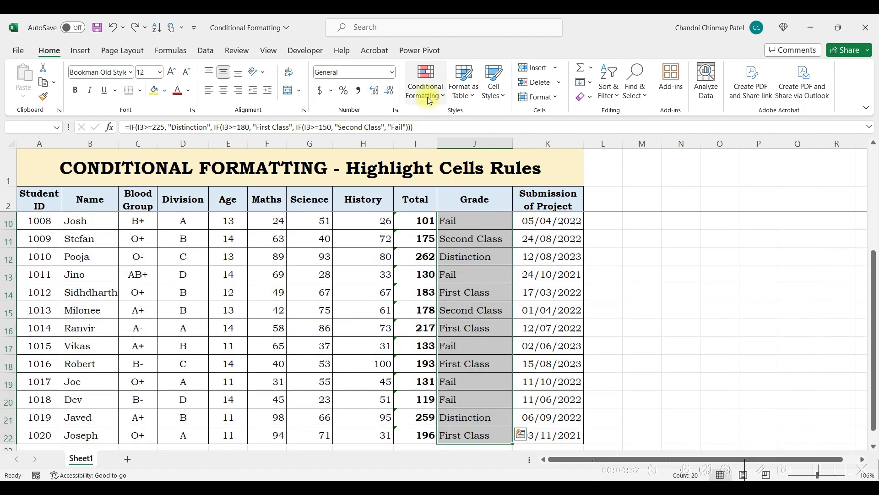
{"action": "left_click", "coordinate": [428, 96]}
{"action": "mouse_move", "coordinate": [436, 118]}
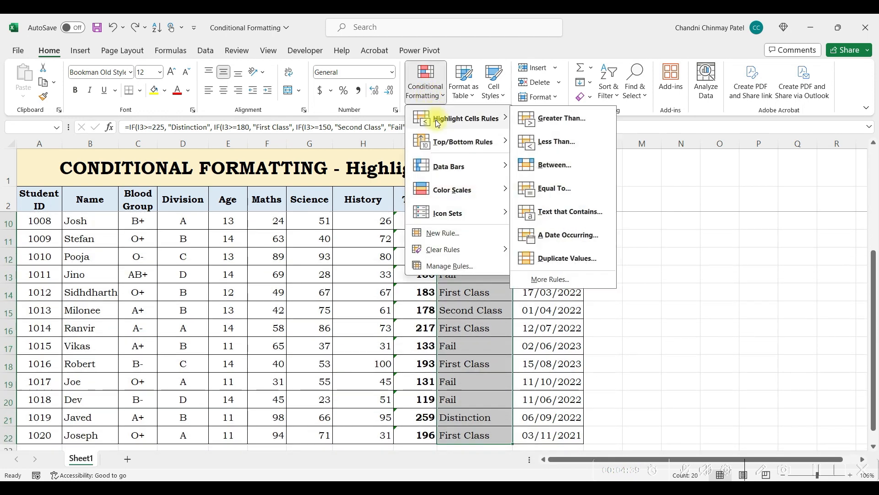
{"action": "left_click", "coordinate": [564, 211]}
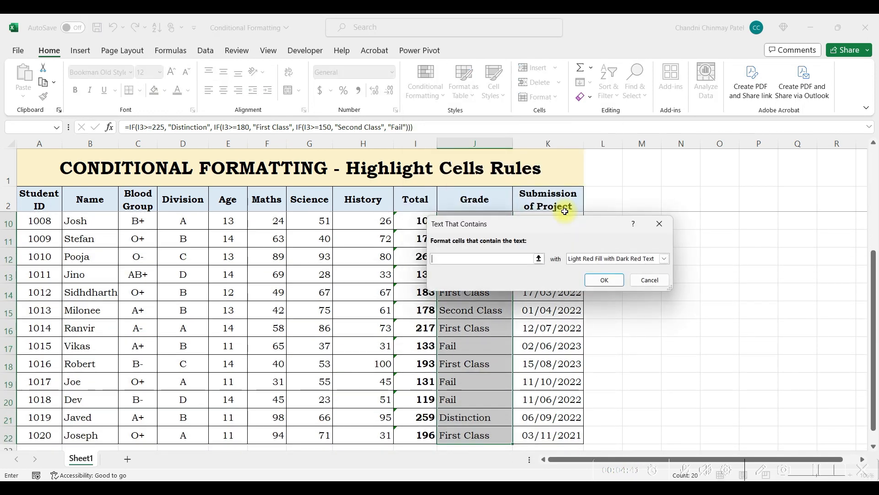
{"action": "left_click", "coordinate": [565, 211]}
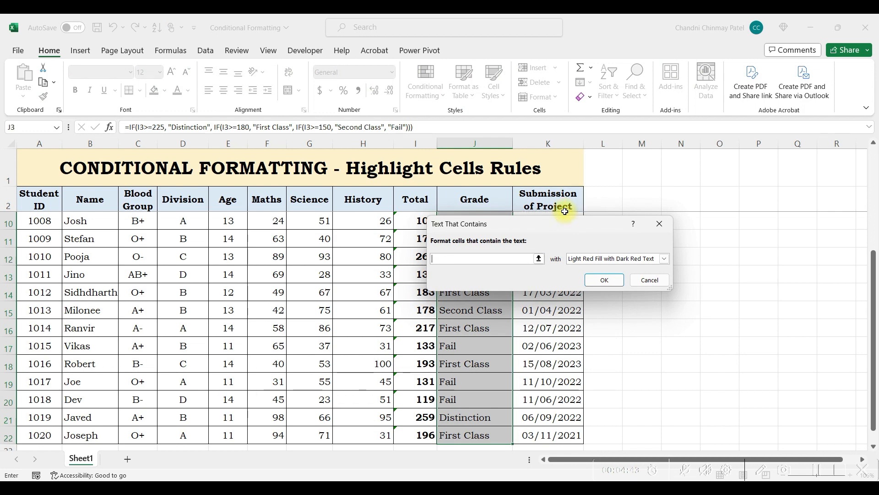
{"action": "type", "text": "distinction"}
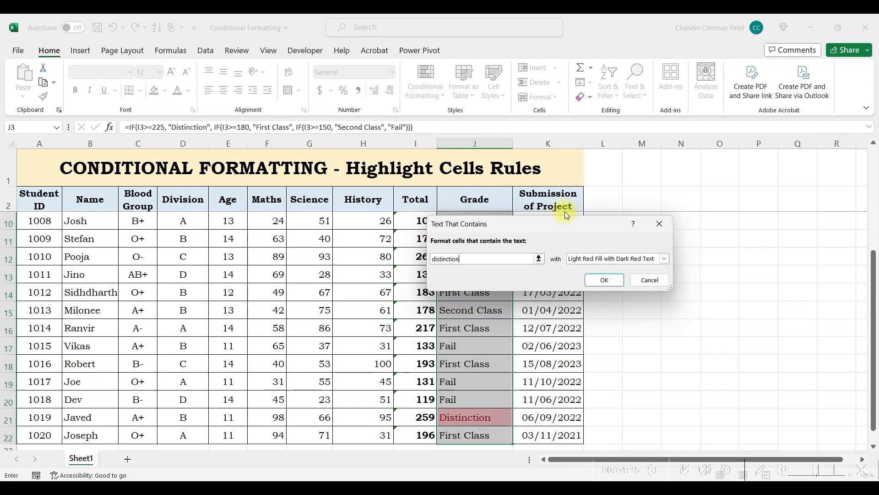
{"action": "key", "text": "Return"}
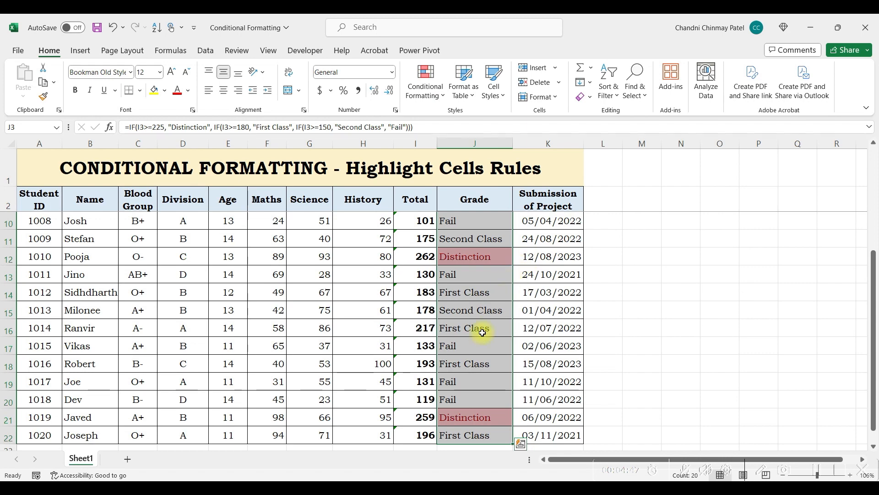
Step: Review the highlighted entries in the Grade column and undo the Text That Contains rule
{"action": "scroll", "coordinate": [482, 333], "scroll_direction": "down", "scroll_amount": 1}
{"action": "scroll", "coordinate": [482, 332], "scroll_direction": "up", "scroll_amount": 4}
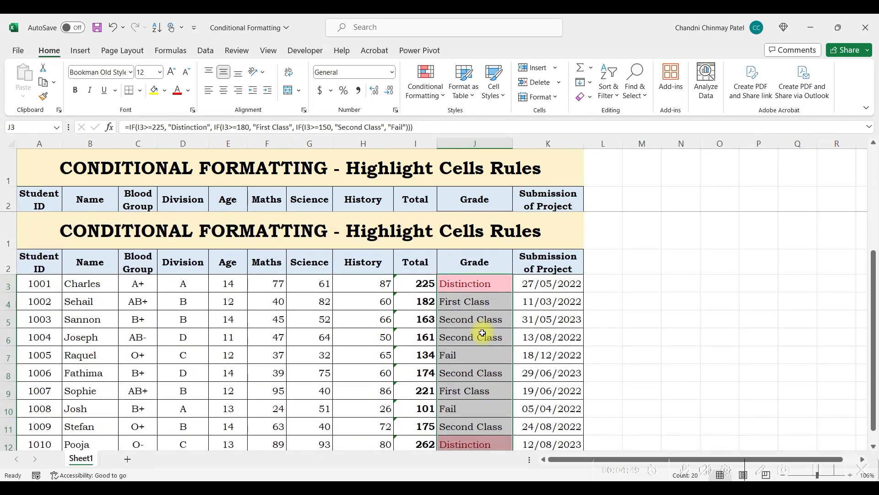
{"action": "left_click", "coordinate": [482, 333]}
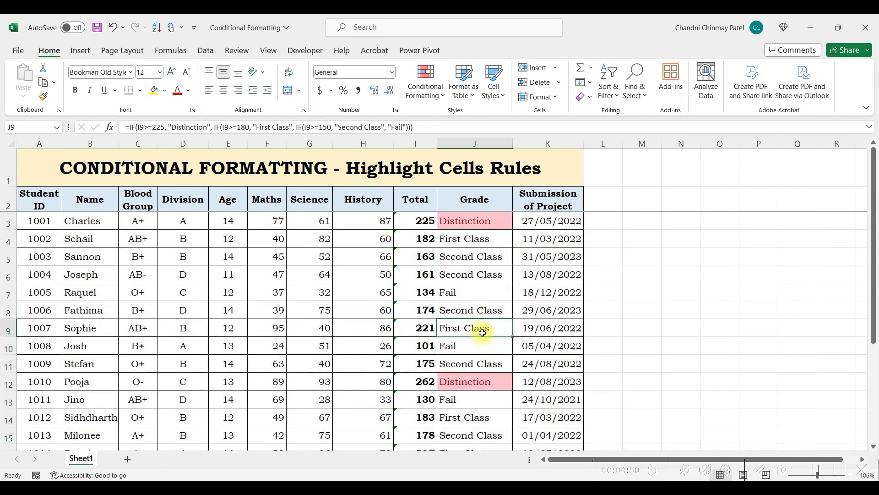
{"action": "scroll", "coordinate": [483, 333], "scroll_direction": "down", "scroll_amount": 1}
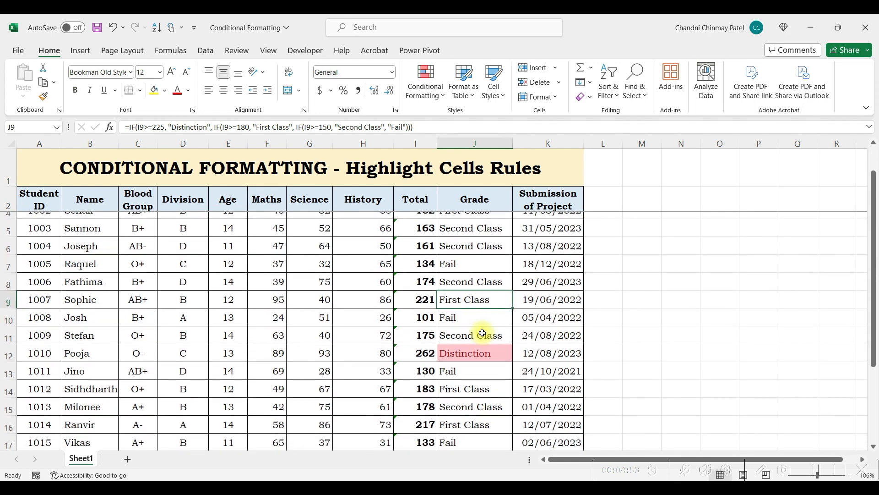
{"action": "key", "text": "ctrl+z"}
Step: Try an A Date Occurring rule for Last month on the submission dates in K3:K22, and cancel it
{"action": "left_click", "coordinate": [545, 195]}
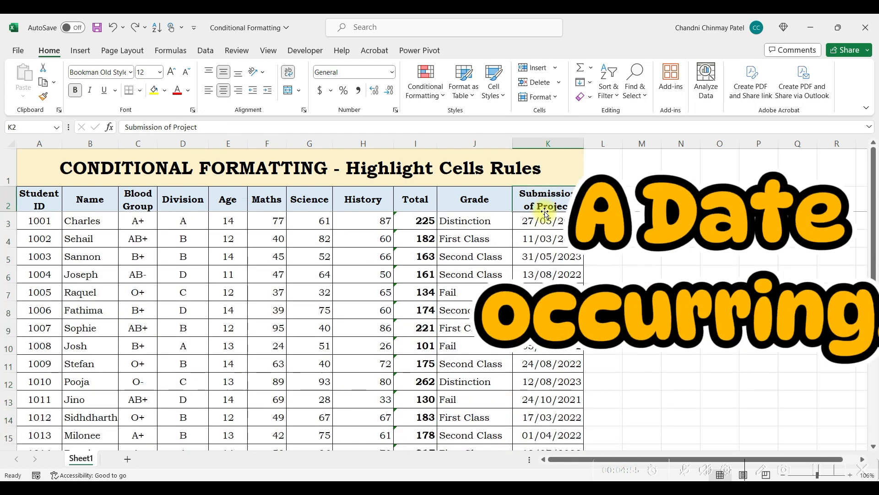
{"action": "left_click", "coordinate": [545, 214]}
{"action": "key", "text": "ctrl+shift+Down"}
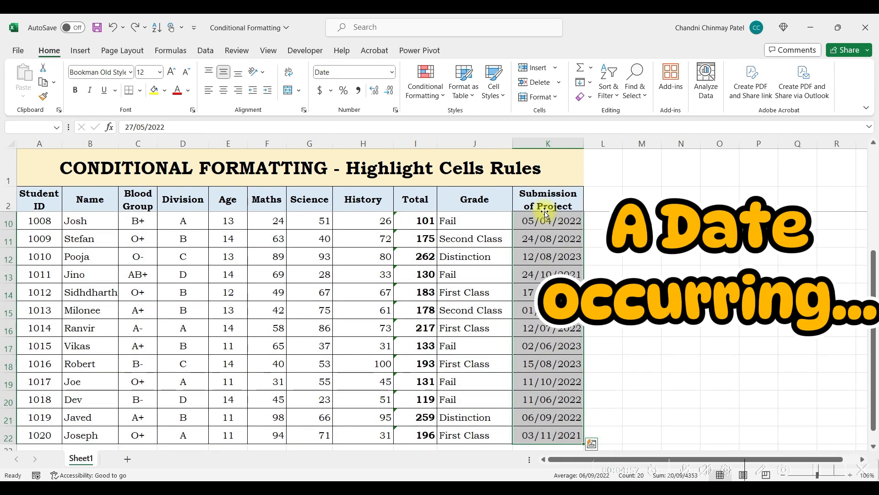
{"action": "left_click", "coordinate": [420, 95]}
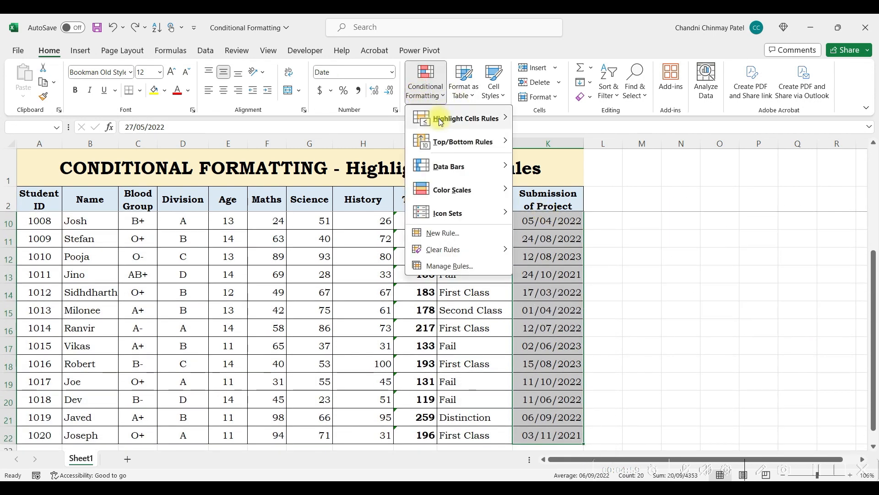
{"action": "mouse_move", "coordinate": [454, 118]}
{"action": "left_click", "coordinate": [556, 234]}
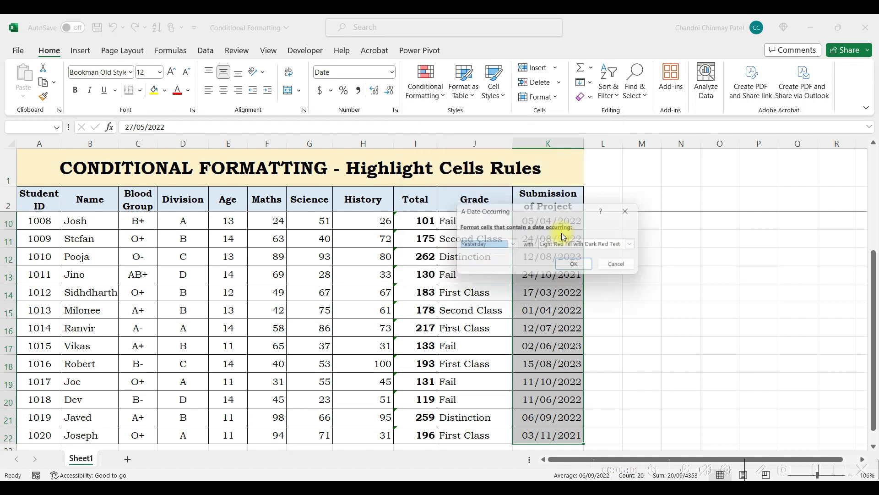
{"action": "left_click", "coordinate": [318, 247]}
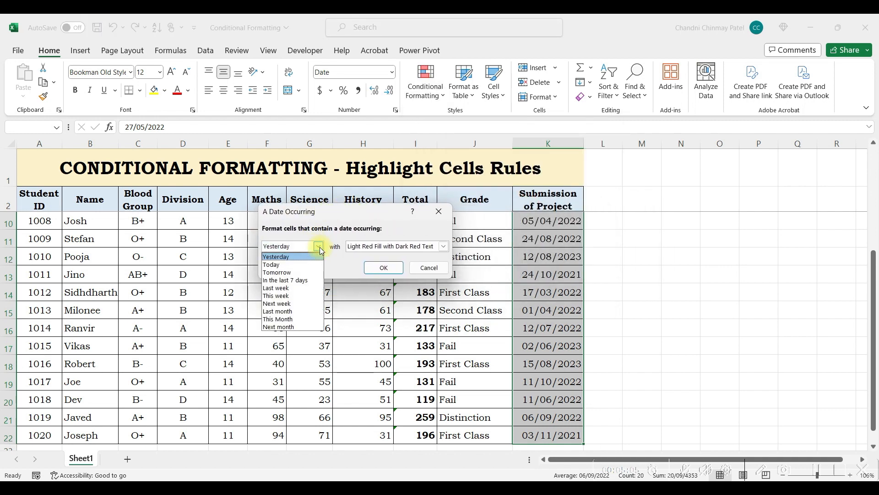
{"action": "left_click", "coordinate": [295, 311]}
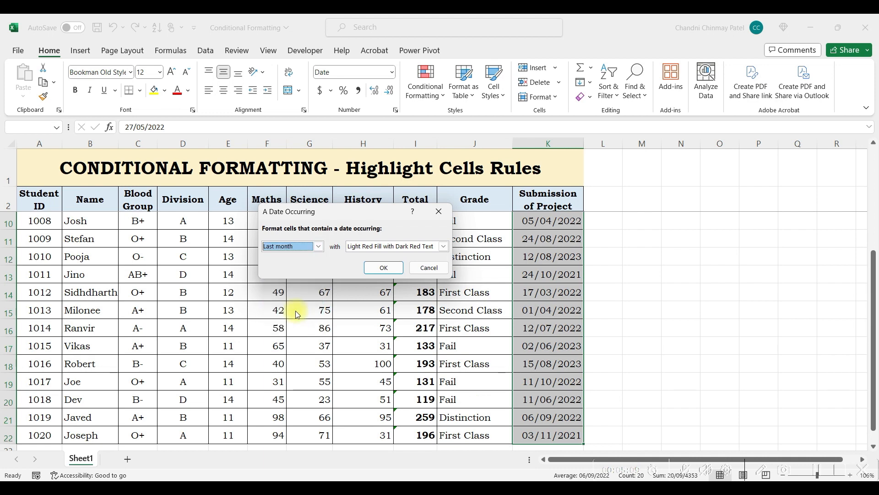
{"action": "left_click", "coordinate": [429, 268]}
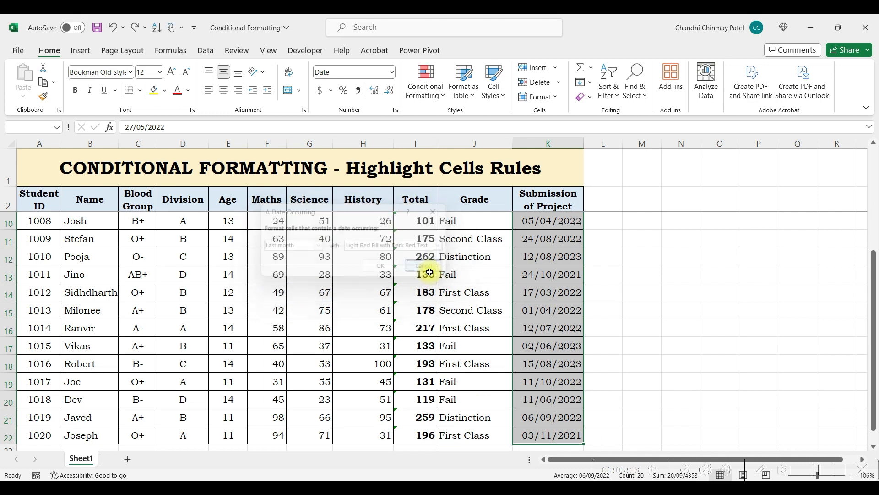
{"action": "left_click", "coordinate": [488, 269]}
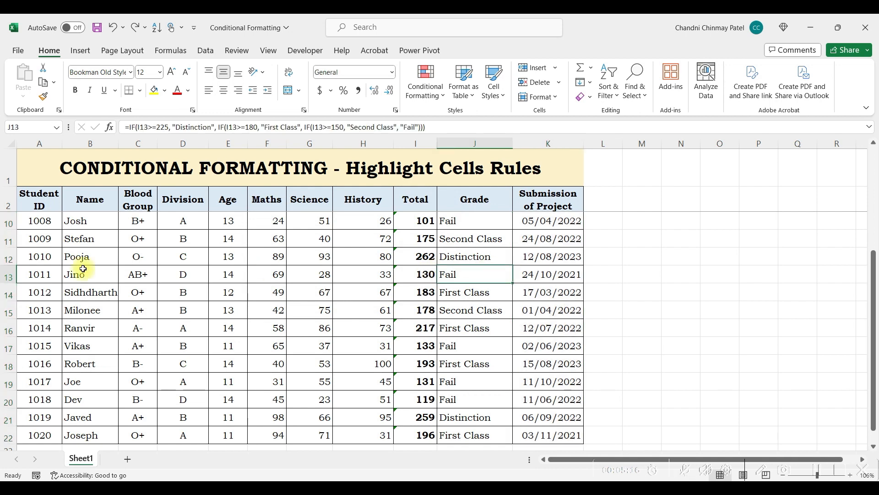
Step: Highlight duplicate names in B3:B22 with Light Red Fill with Dark Red Text
{"action": "left_click", "coordinate": [83, 202]}
{"action": "key", "text": "Left"}
{"action": "left_click", "coordinate": [83, 202]}
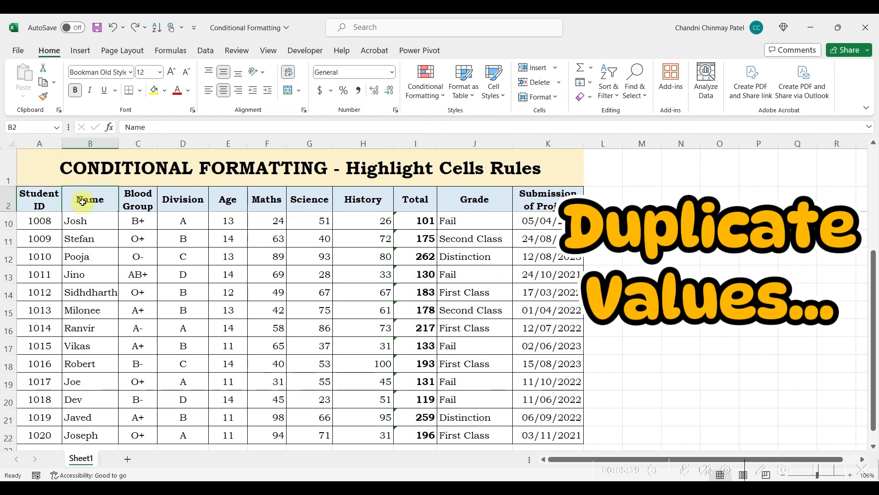
{"action": "key", "text": "Down"}
{"action": "key", "text": "ctrl+shift+Down"}
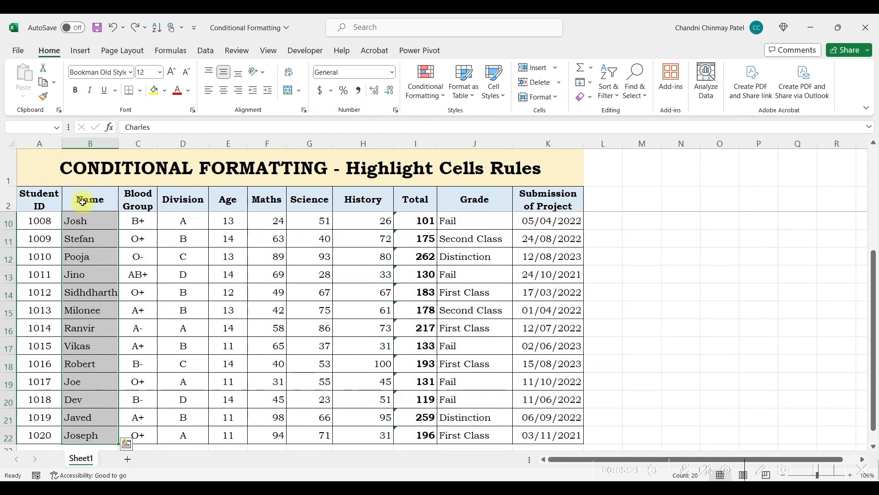
{"action": "left_click", "coordinate": [425, 81]}
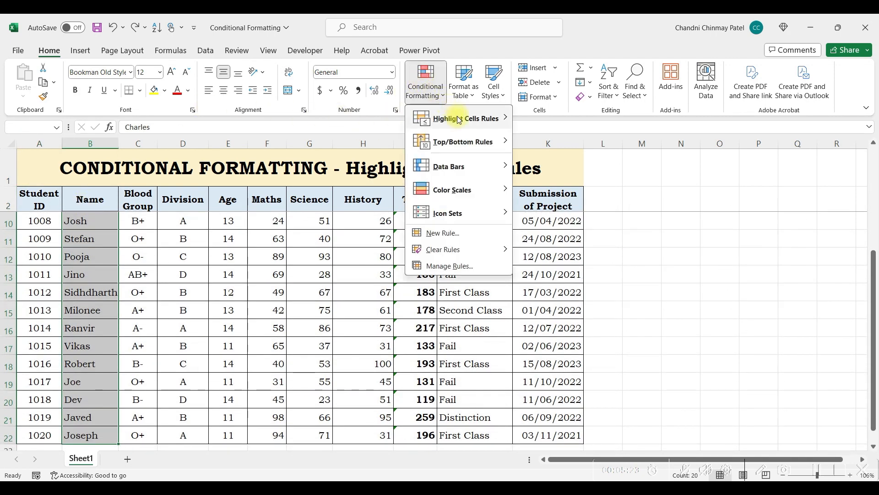
{"action": "mouse_move", "coordinate": [460, 122]}
{"action": "left_click", "coordinate": [576, 259]}
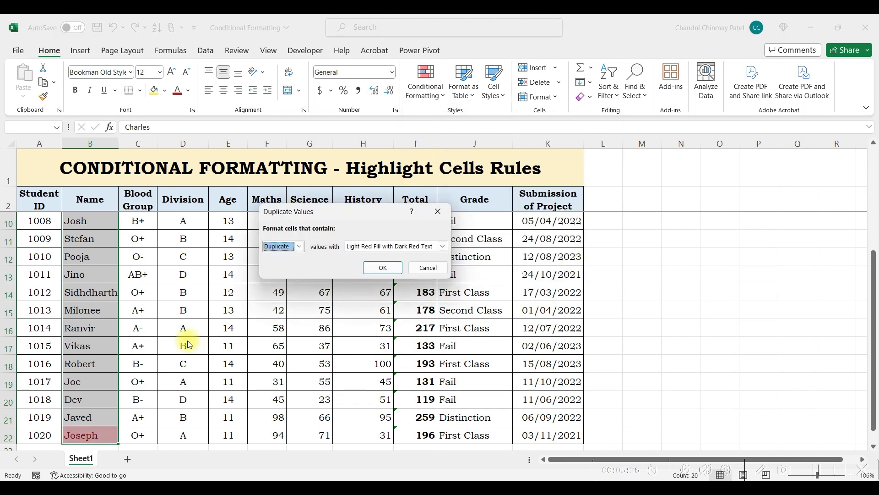
{"action": "left_click", "coordinate": [383, 267]}
Step: Review the highlighted duplicates in the Name column and undo the Duplicate Values rule
{"action": "scroll", "coordinate": [190, 339], "scroll_direction": "down", "scroll_amount": 1}
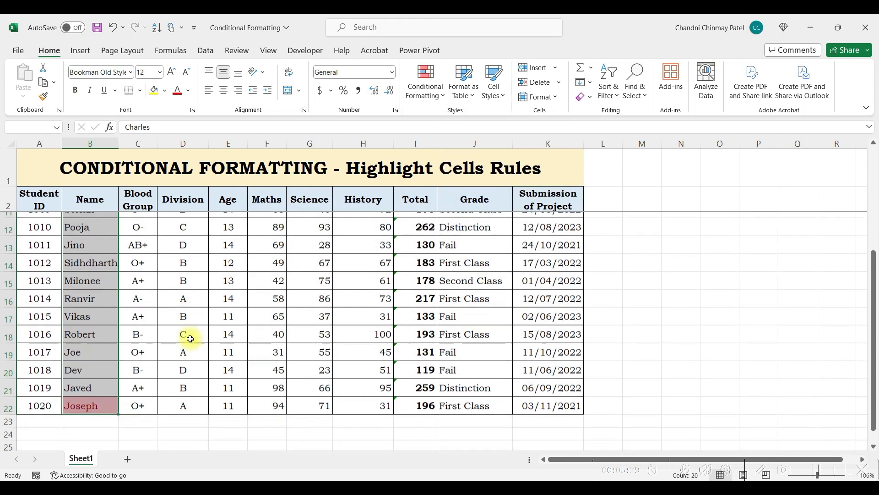
{"action": "scroll", "coordinate": [190, 339], "scroll_direction": "up", "scroll_amount": 3}
{"action": "left_click", "coordinate": [190, 339]}
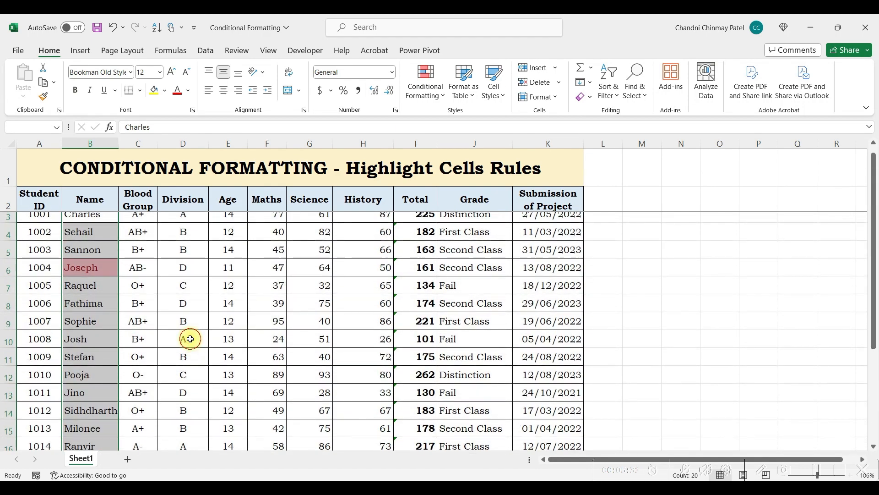
{"action": "scroll", "coordinate": [88, 302], "scroll_direction": "up", "scroll_amount": 1}
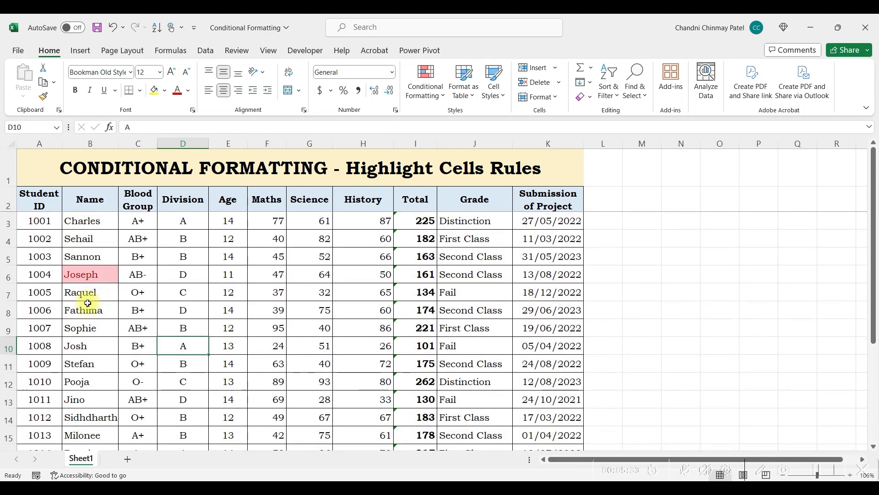
{"action": "key", "text": "ctrl+z"}
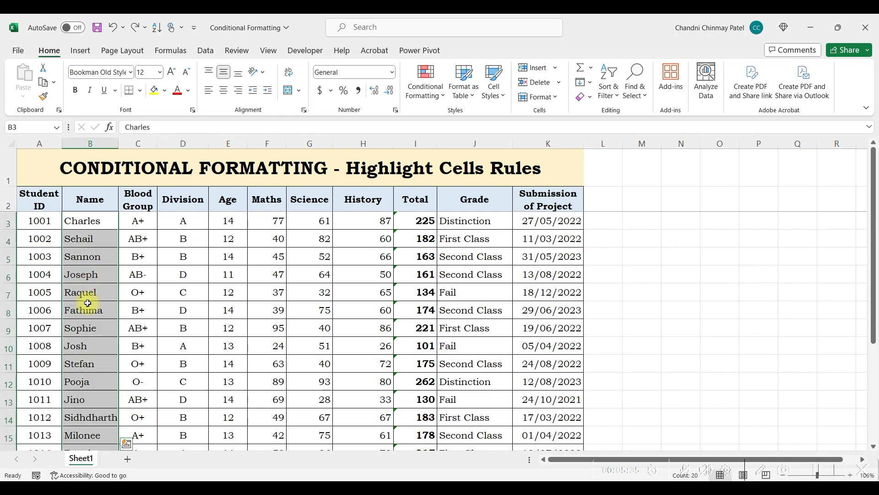
Step: Highlight unique blood groups in C3:C22 with Light Red Fill with Dark Red Text
{"action": "left_click", "coordinate": [132, 287]}
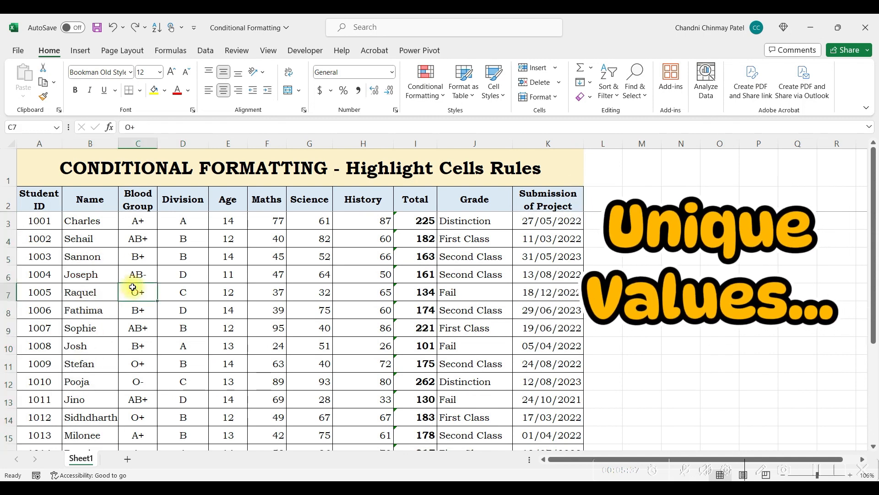
{"action": "left_click", "coordinate": [139, 227]}
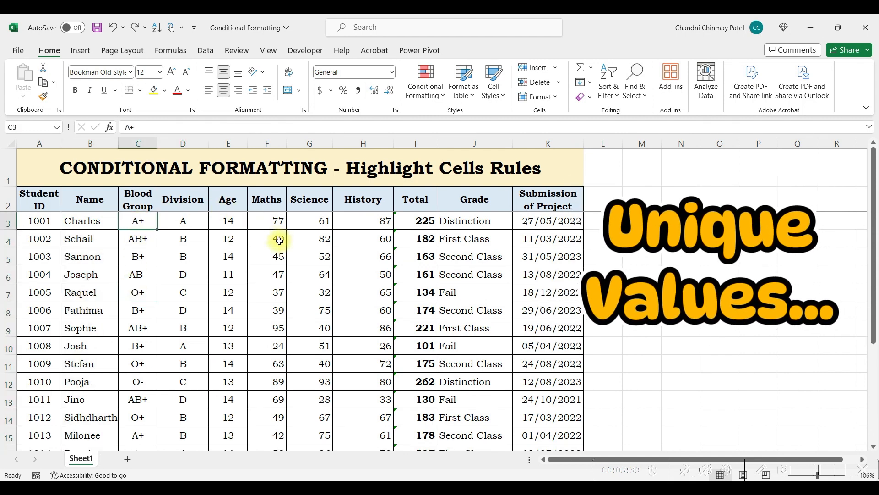
{"action": "key", "text": "ctrl+shift+Down"}
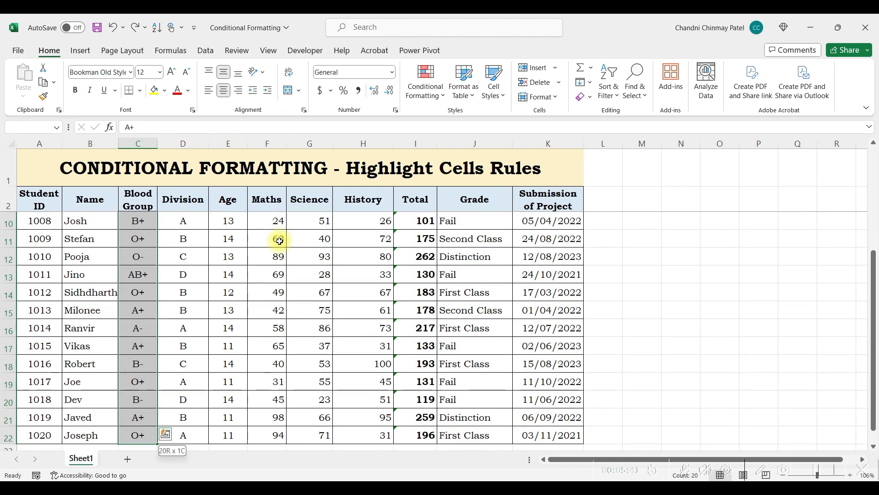
{"action": "left_click", "coordinate": [426, 83]}
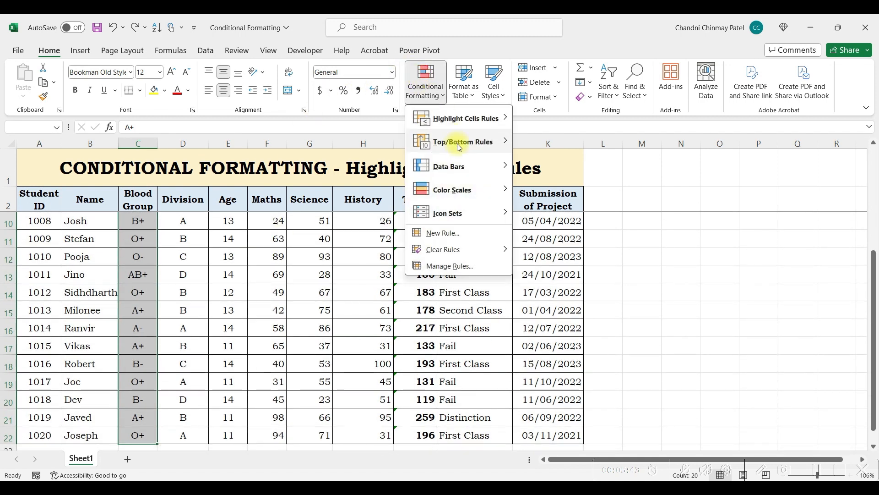
{"action": "mouse_move", "coordinate": [474, 119]}
{"action": "left_click", "coordinate": [552, 257]}
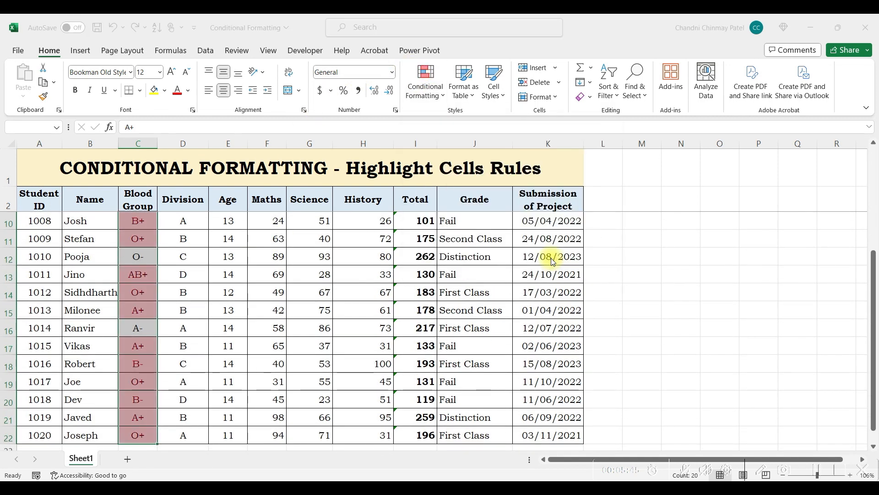
{"action": "left_click", "coordinate": [299, 247]}
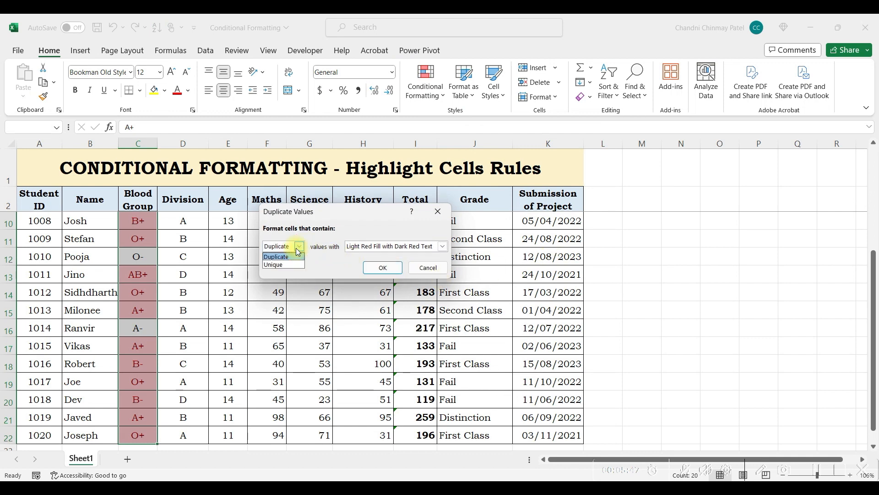
{"action": "left_click", "coordinate": [291, 265]}
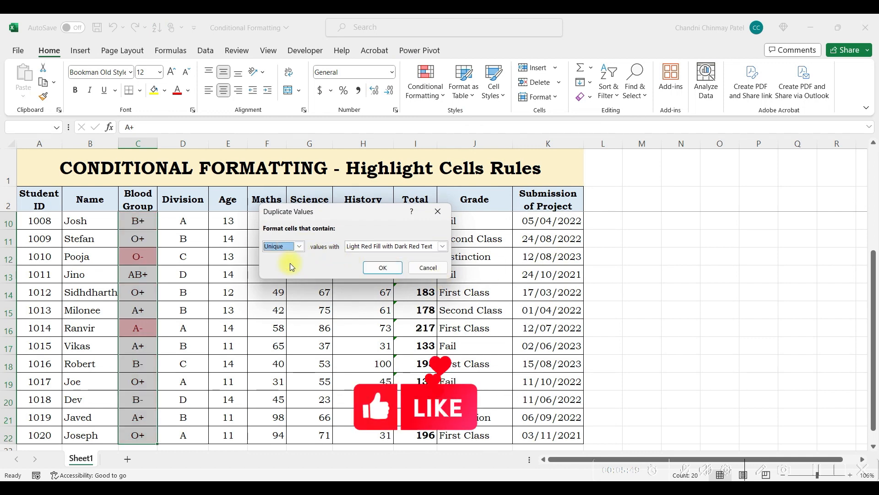
{"action": "left_click", "coordinate": [382, 268]}
Step: Check the unique-value highlighting throughout the Blood Group column
{"action": "scroll", "coordinate": [258, 307], "scroll_direction": "down", "scroll_amount": 1}
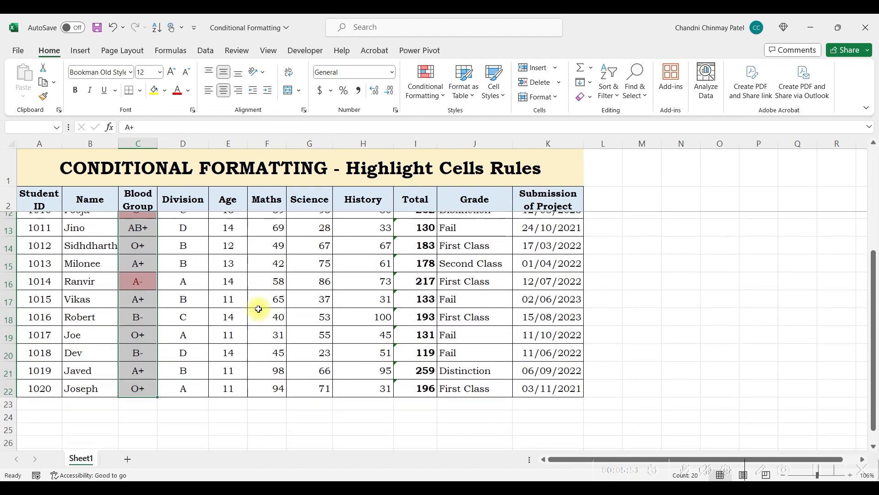
{"action": "scroll", "coordinate": [258, 309], "scroll_direction": "up", "scroll_amount": 2}
{"action": "scroll", "coordinate": [258, 309], "scroll_direction": "up", "scroll_amount": 1}
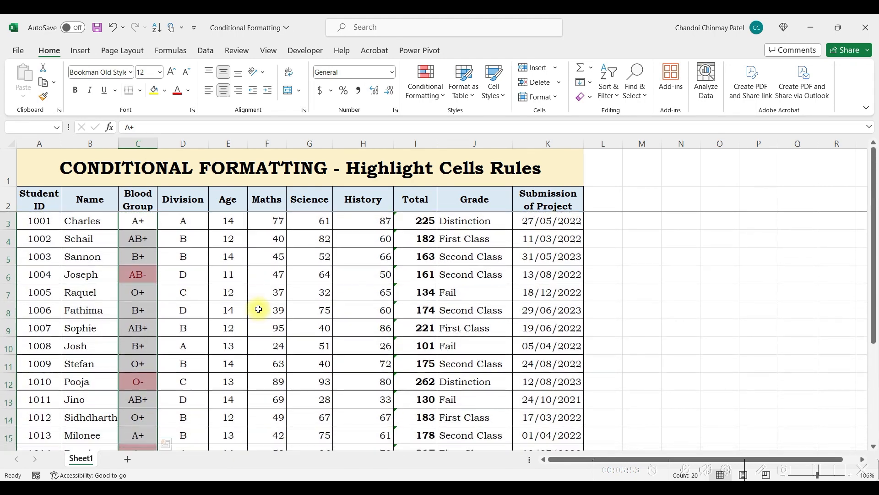
{"action": "left_click", "coordinate": [258, 309]}
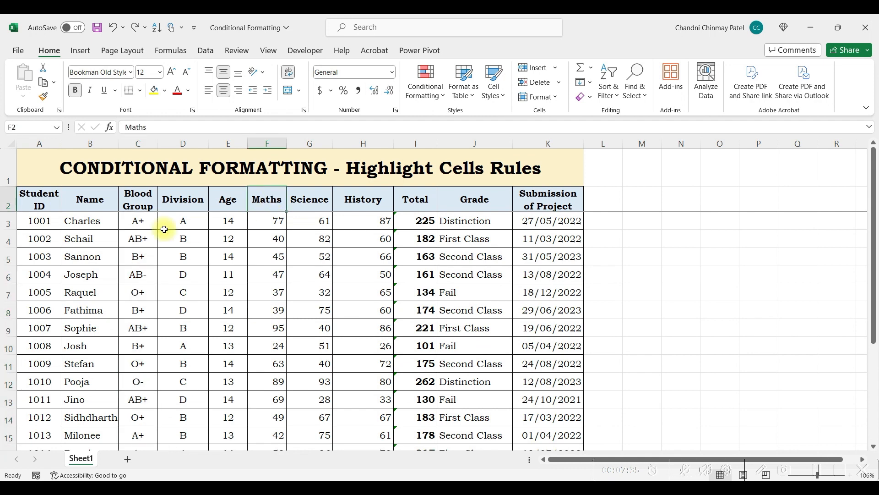
Step: Define a custom highlight rule through More Rules for the marks in F3:H22 with cell values not between 50 and 70
{"action": "key", "text": "Down"}
{"action": "key", "text": "shift+Right"}
{"action": "key", "text": "shift+Right"}
{"action": "key", "text": "ctrl+shift+Down"}
{"action": "left_click", "coordinate": [430, 94]}
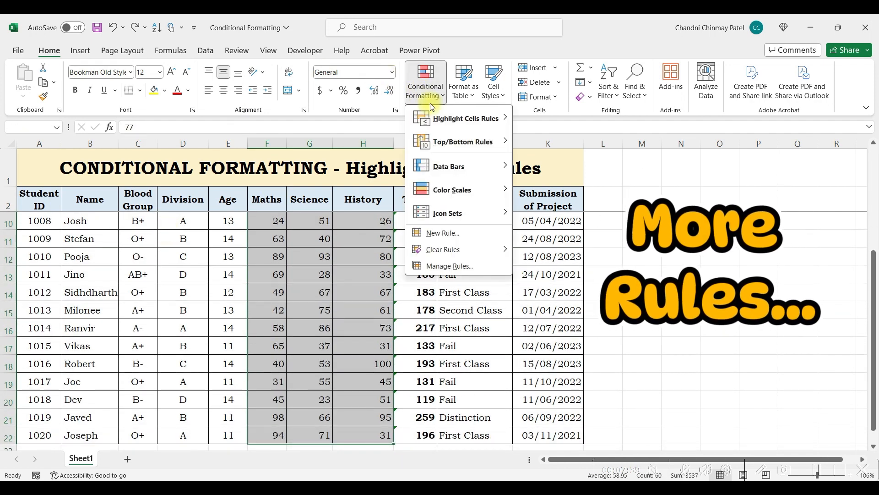
{"action": "mouse_move", "coordinate": [486, 120]}
{"action": "left_click", "coordinate": [551, 278]}
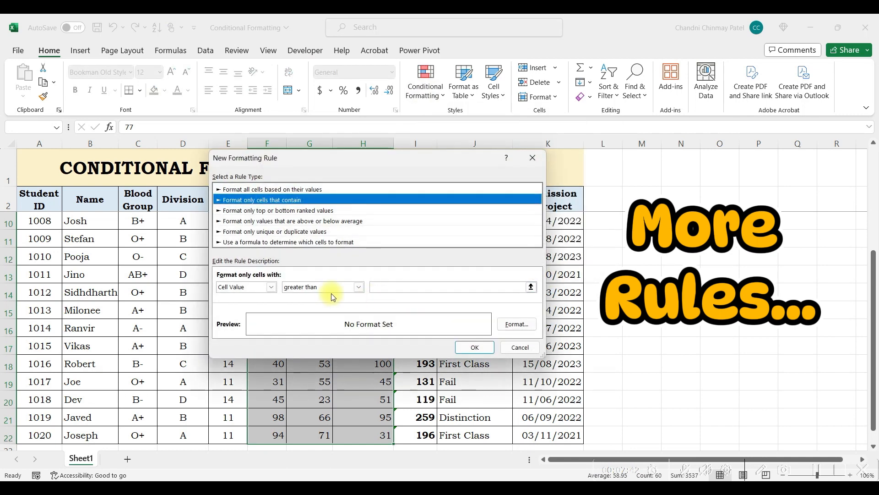
{"action": "left_click", "coordinate": [330, 288]}
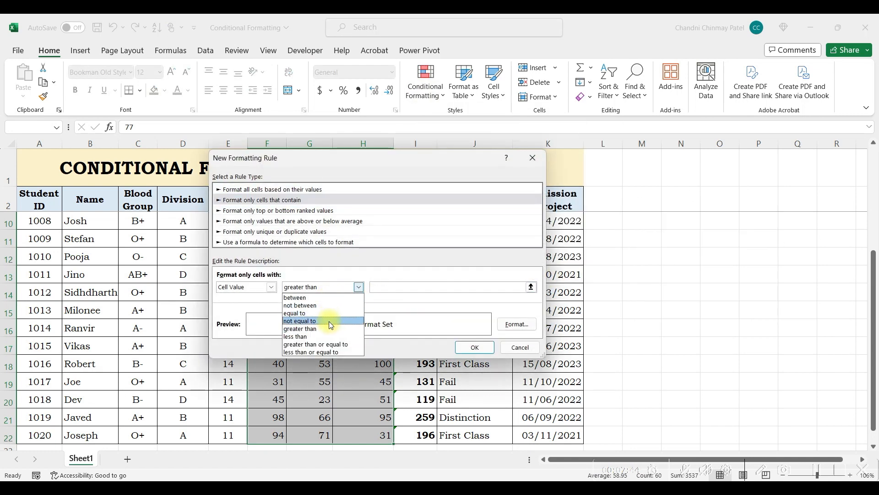
{"action": "left_click", "coordinate": [312, 305]}
{"action": "left_click", "coordinate": [387, 285]}
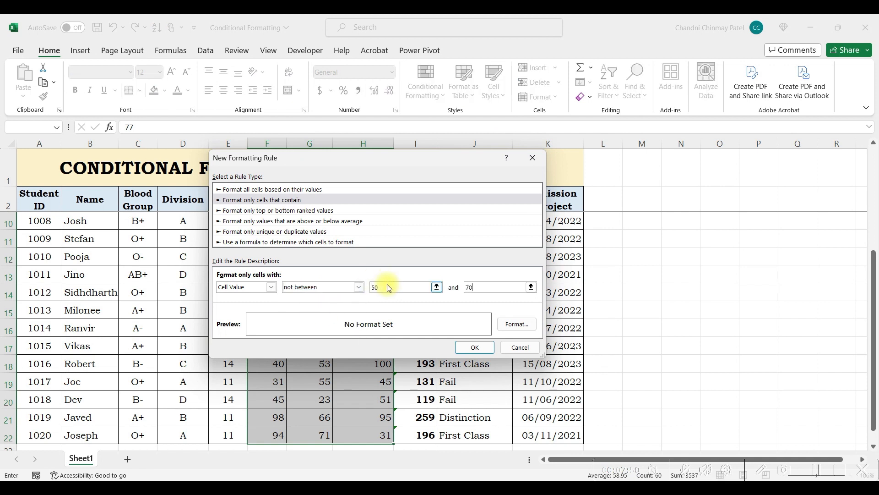
Step: Give the not-between rule a light green fill, apply it and check the highlighted marks
{"action": "left_click", "coordinate": [516, 325]}
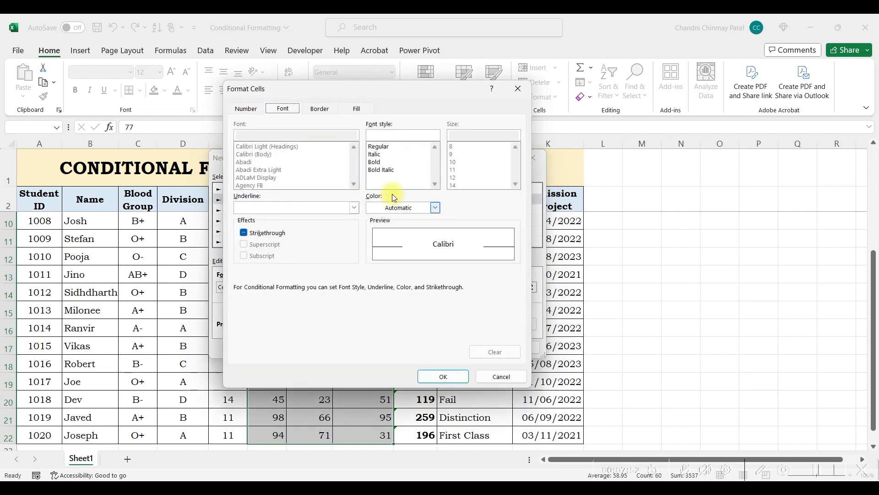
{"action": "left_click", "coordinate": [356, 108]}
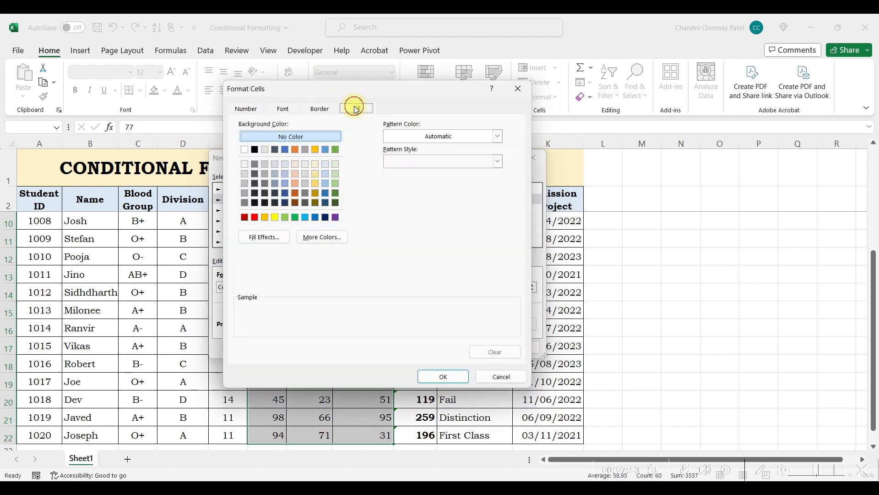
{"action": "left_click", "coordinate": [336, 174]}
{"action": "left_click", "coordinate": [444, 376]}
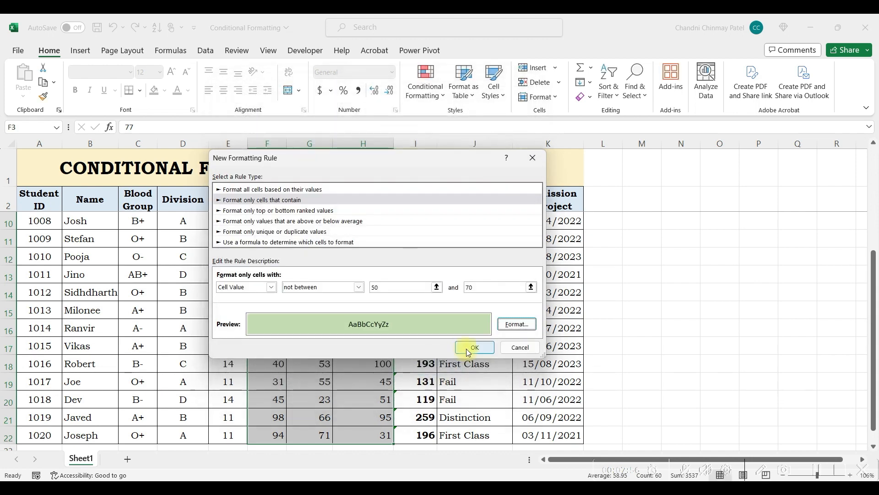
{"action": "left_click", "coordinate": [472, 347]}
{"action": "left_click", "coordinate": [335, 333]}
{"action": "scroll", "coordinate": [334, 334], "scroll_direction": "down", "scroll_amount": 2}
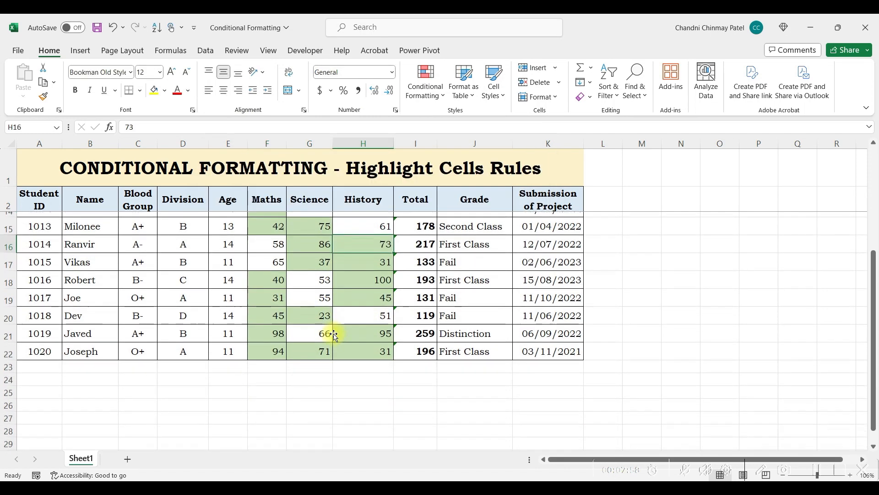
{"action": "scroll", "coordinate": [335, 335], "scroll_direction": "up", "scroll_amount": 3}
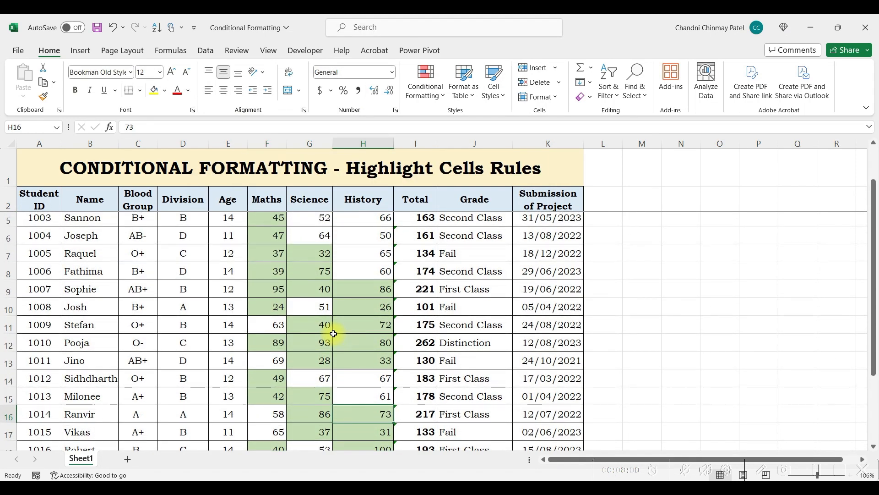
Step: Undo the not-between highlighting and define a custom rule through More Rules for grades in J3:J22 with specific text not containing "class"
{"action": "key", "text": "ctrl+z"}
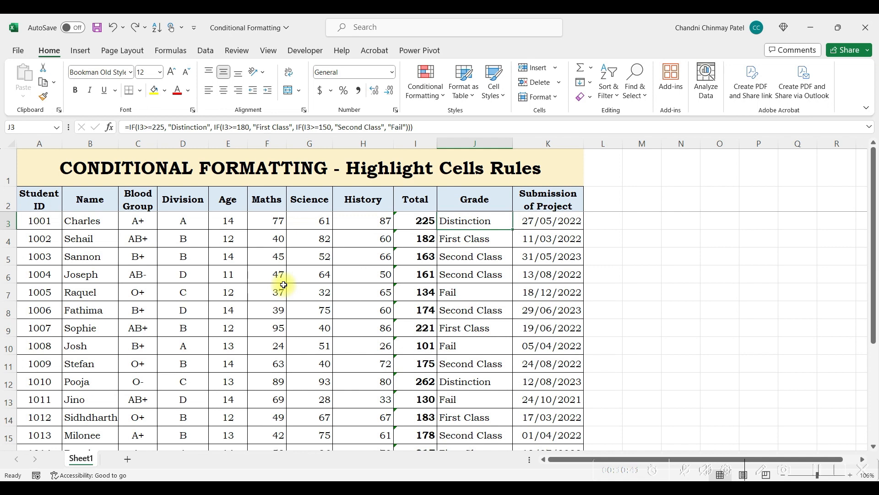
{"action": "key", "text": "ctrl+shift+Down"}
{"action": "left_click", "coordinate": [430, 83]}
{"action": "mouse_move", "coordinate": [490, 117]}
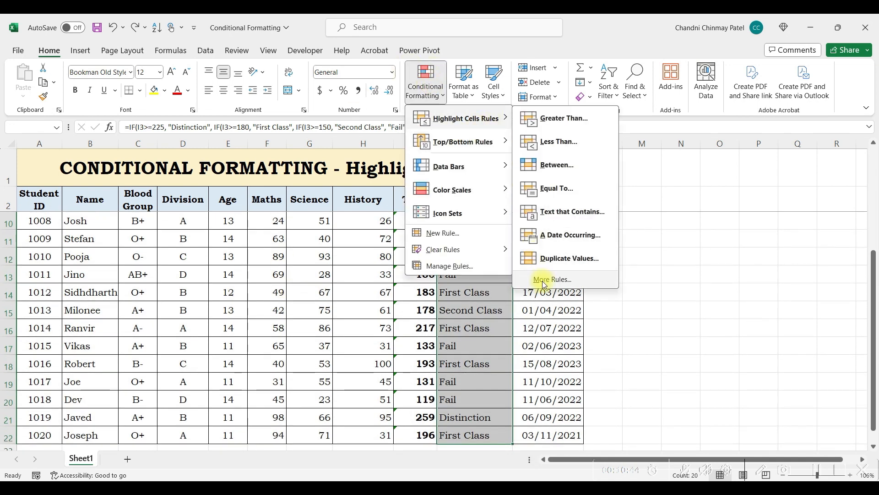
{"action": "left_click", "coordinate": [540, 277]}
{"action": "left_click", "coordinate": [246, 288]}
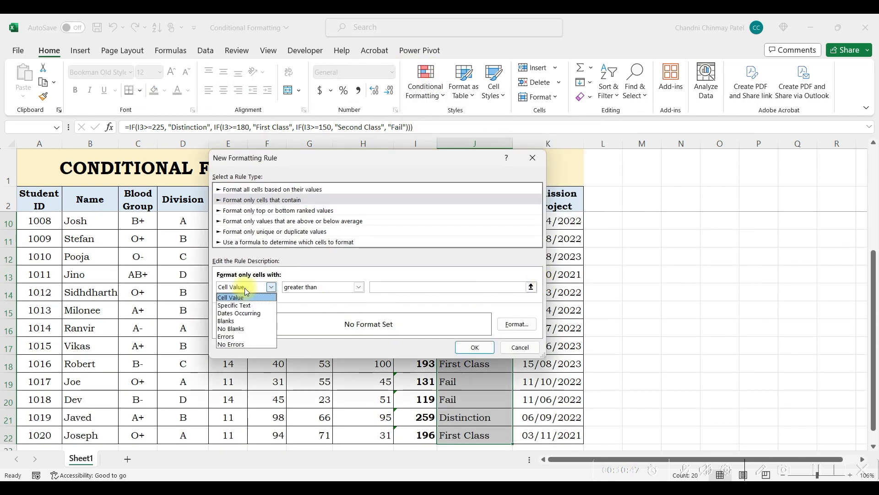
{"action": "left_click", "coordinate": [246, 306]}
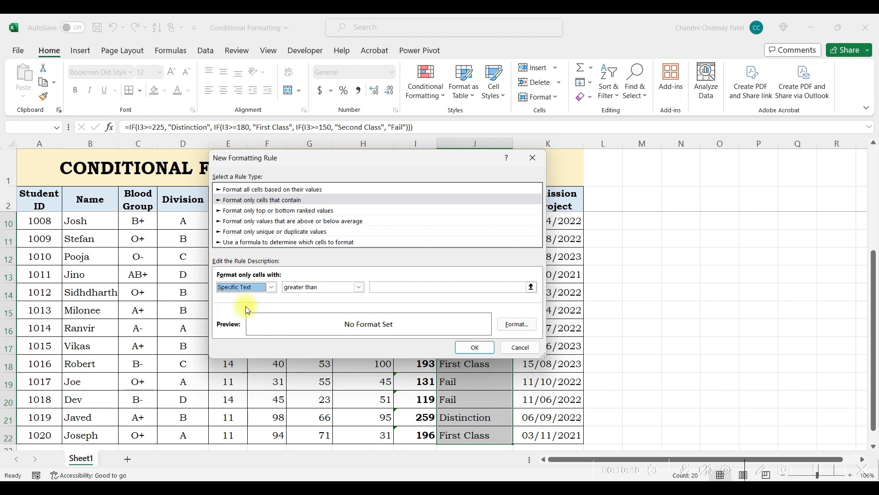
{"action": "left_click", "coordinate": [300, 288]}
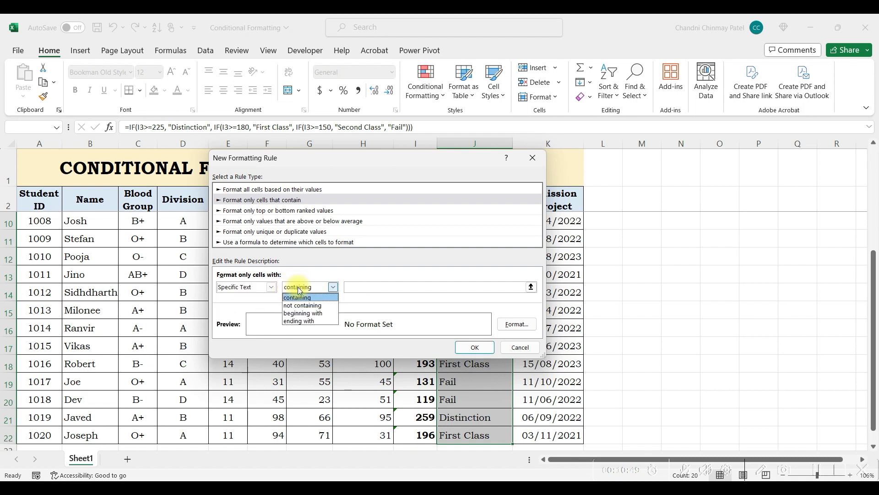
{"action": "left_click", "coordinate": [300, 305]}
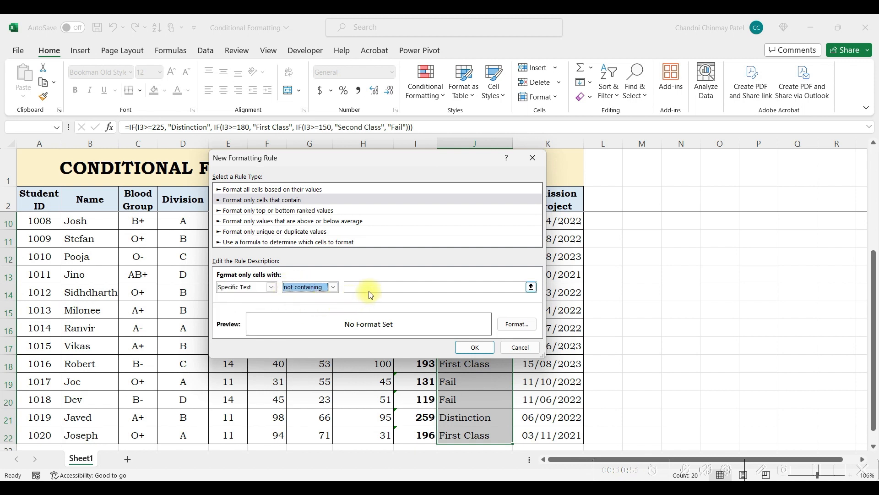
{"action": "left_click", "coordinate": [368, 287]}
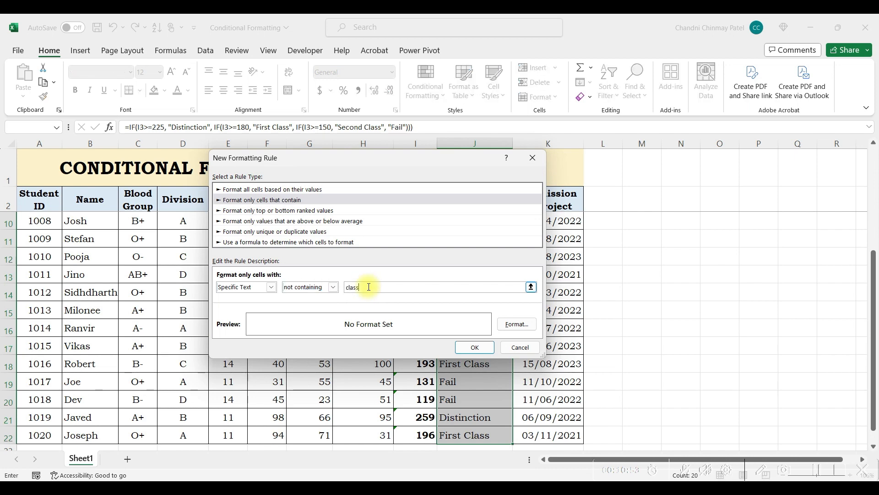
Step: Apply the rule for grades not containing "class" with an orange fill, check the highlighted grades and undo it
{"action": "left_click", "coordinate": [516, 324]}
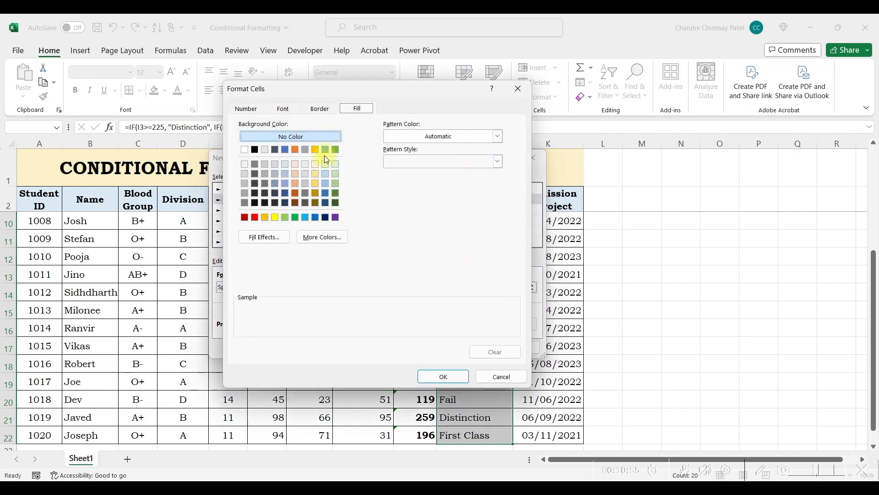
{"action": "left_click", "coordinate": [295, 184]}
{"action": "left_click", "coordinate": [444, 376]}
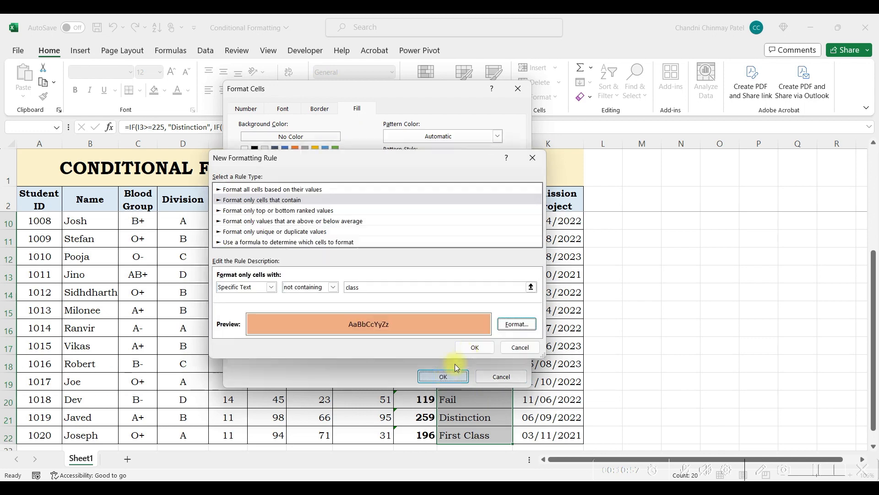
{"action": "left_click", "coordinate": [468, 347]}
{"action": "scroll", "coordinate": [468, 347], "scroll_direction": "down", "scroll_amount": 2}
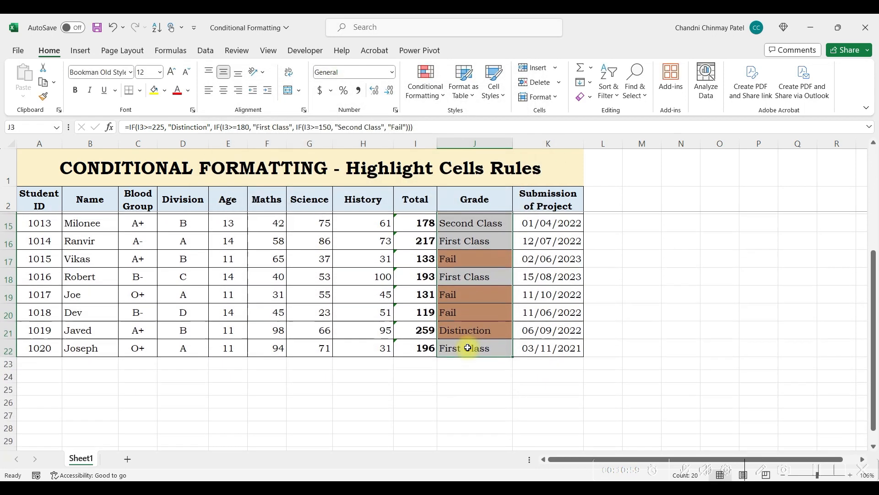
{"action": "scroll", "coordinate": [467, 348], "scroll_direction": "up", "scroll_amount": 4}
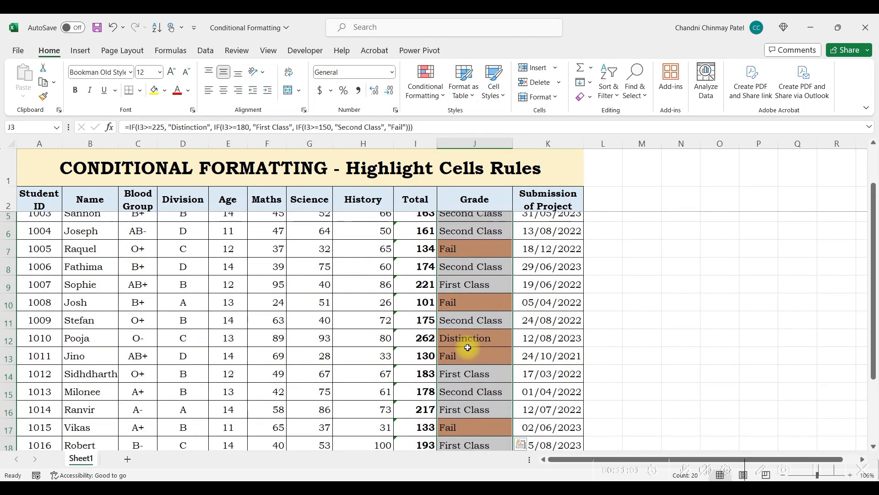
{"action": "key", "text": "ctrl+z"}
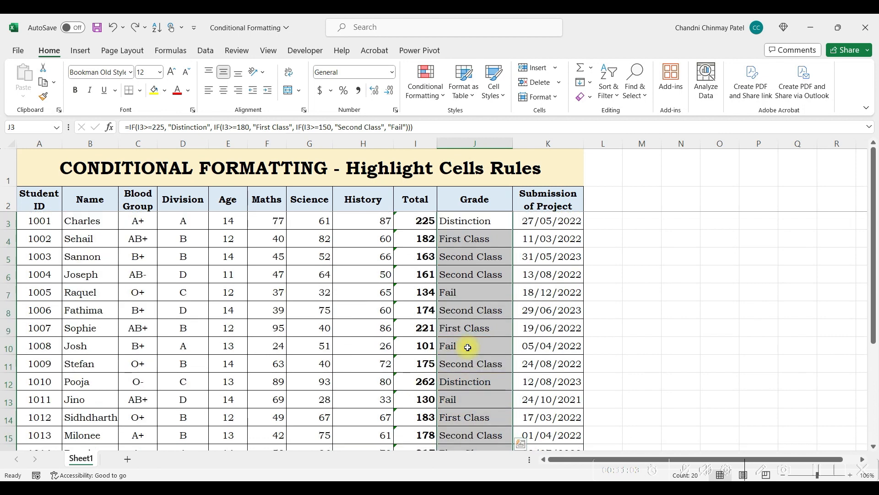
Step: Review the condition types that More Rules offers for formatting only cells that contain something, without creating a rule
{"action": "left_click", "coordinate": [426, 87]}
{"action": "mouse_move", "coordinate": [462, 118]}
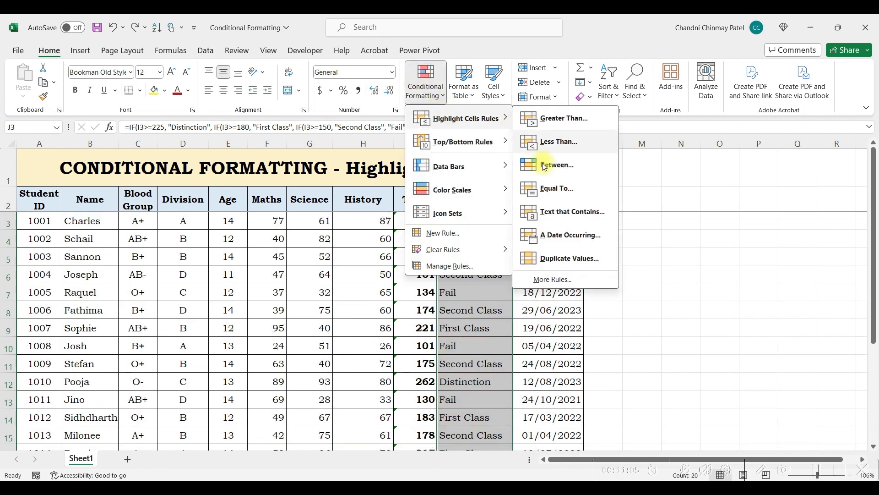
{"action": "left_click", "coordinate": [554, 280]}
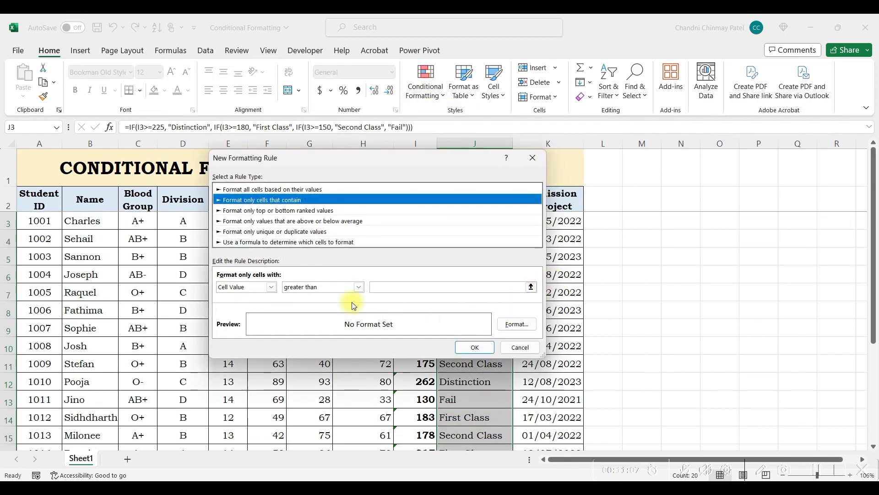
{"action": "left_click", "coordinate": [254, 287]}
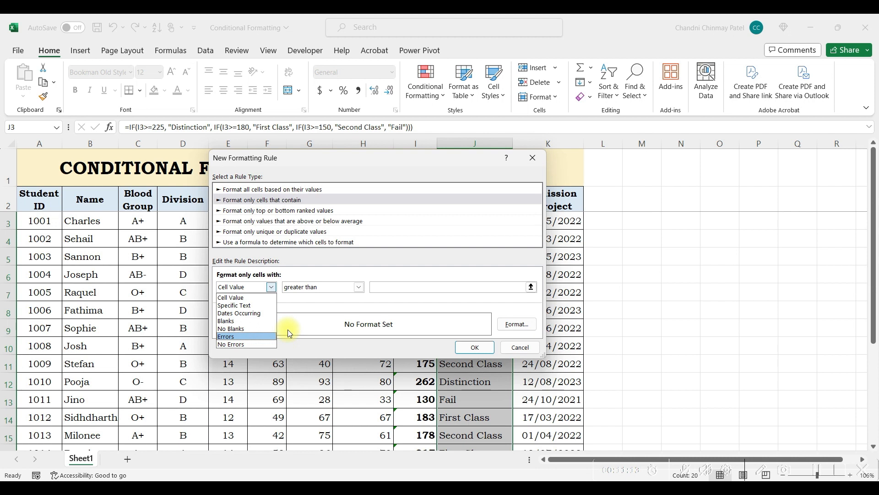
{"action": "left_click", "coordinate": [327, 297]}
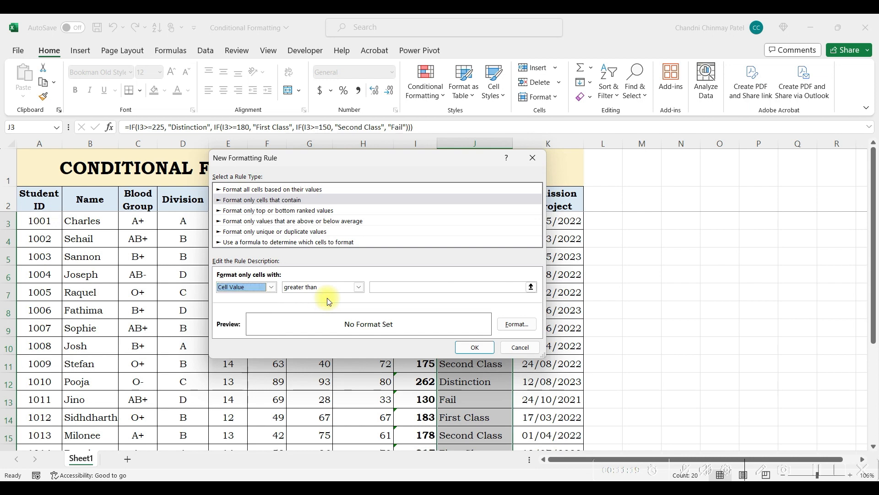
{"action": "left_click", "coordinate": [520, 348]}
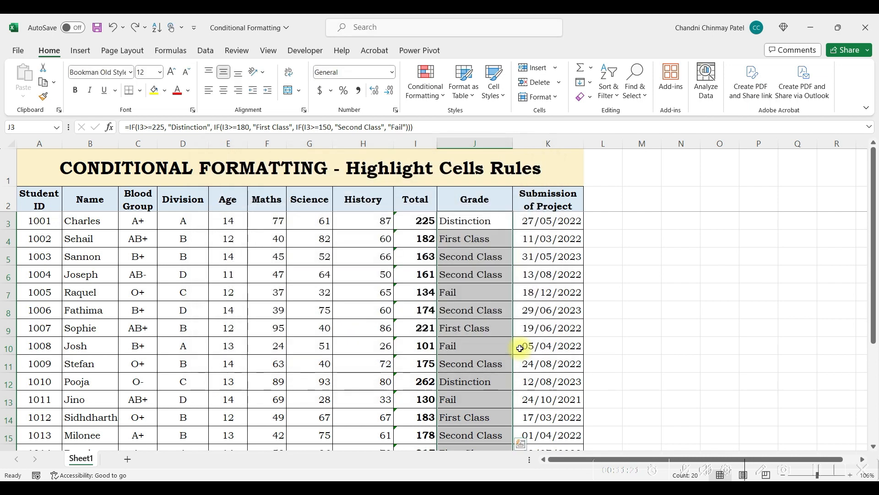
Step: Examine the Dates Occurring periods that More Rules offers for the submission dates in K3:K22, without creating a rule
{"action": "left_click", "coordinate": [554, 202]}
{"action": "key", "text": "Down"}
{"action": "key", "text": "ctrl+shift+Down"}
{"action": "left_click", "coordinate": [425, 82]}
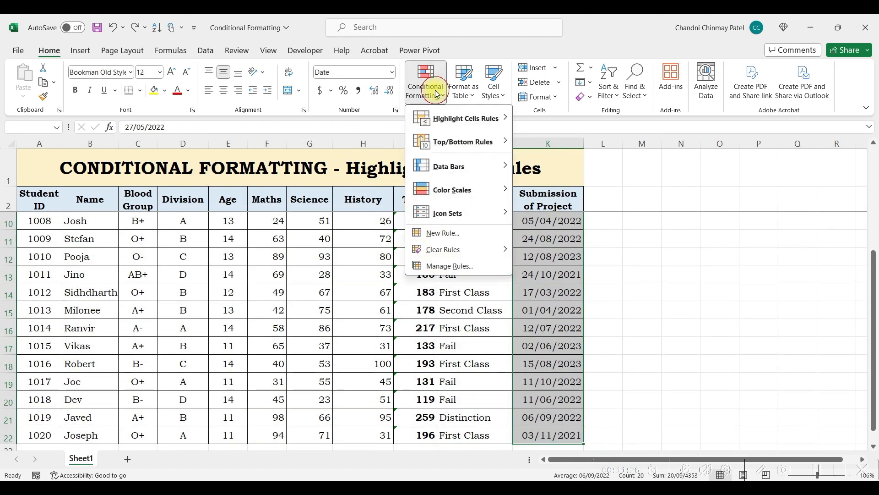
{"action": "mouse_move", "coordinate": [446, 123]}
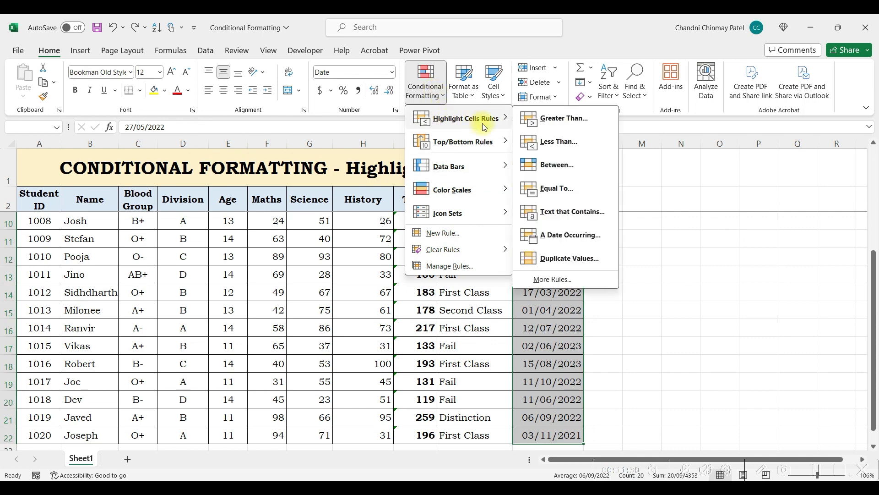
{"action": "left_click", "coordinate": [552, 279]}
{"action": "left_click", "coordinate": [229, 287]}
{"action": "left_click", "coordinate": [236, 310]}
{"action": "left_click", "coordinate": [299, 292]}
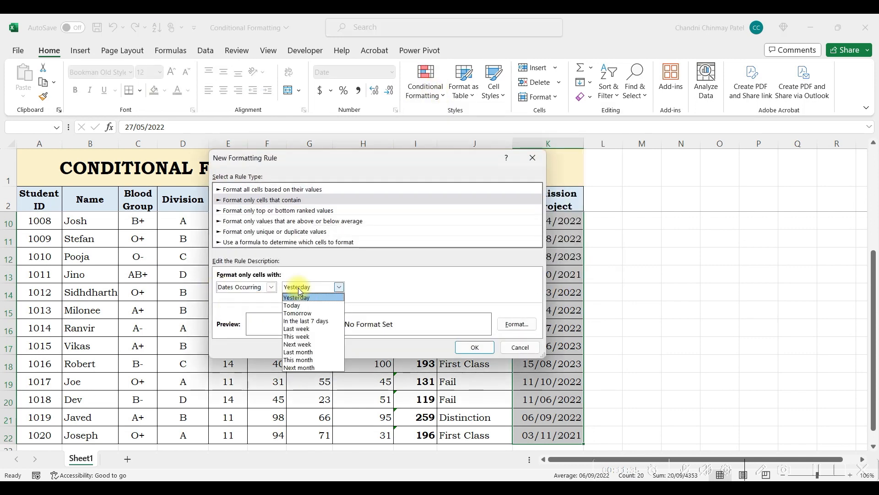
{"action": "left_click", "coordinate": [515, 351]}
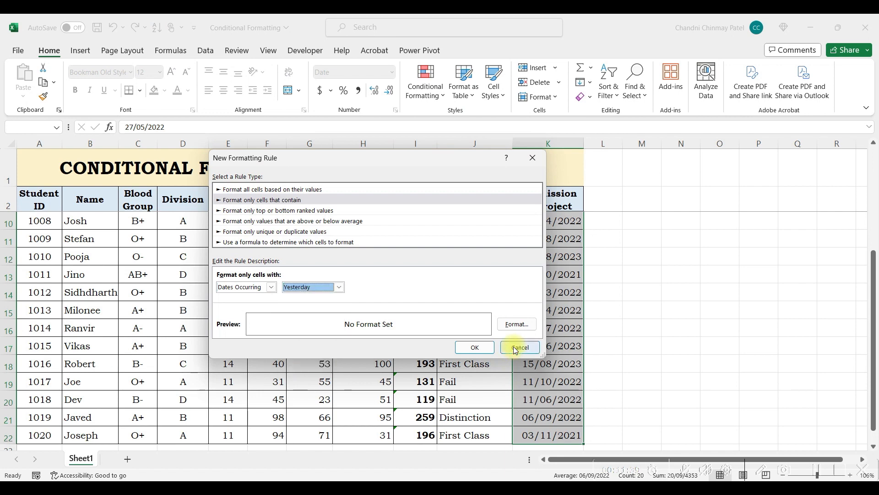
{"action": "left_click", "coordinate": [515, 350]}
Step: Highlight submission dates in K3:K22 between 1/1/2021 and 31/3/2022 with Light Red Fill with Dark Red Text
{"action": "left_click", "coordinate": [429, 92]}
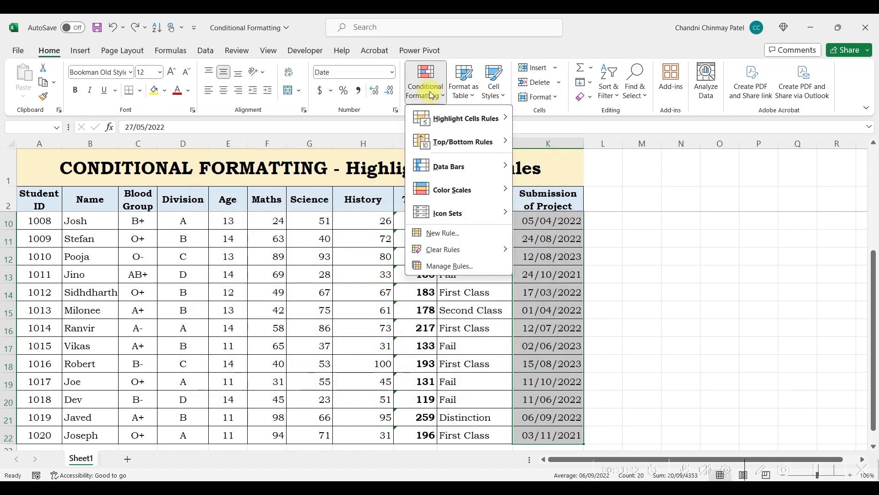
{"action": "mouse_move", "coordinate": [476, 119]}
{"action": "left_click", "coordinate": [553, 165]}
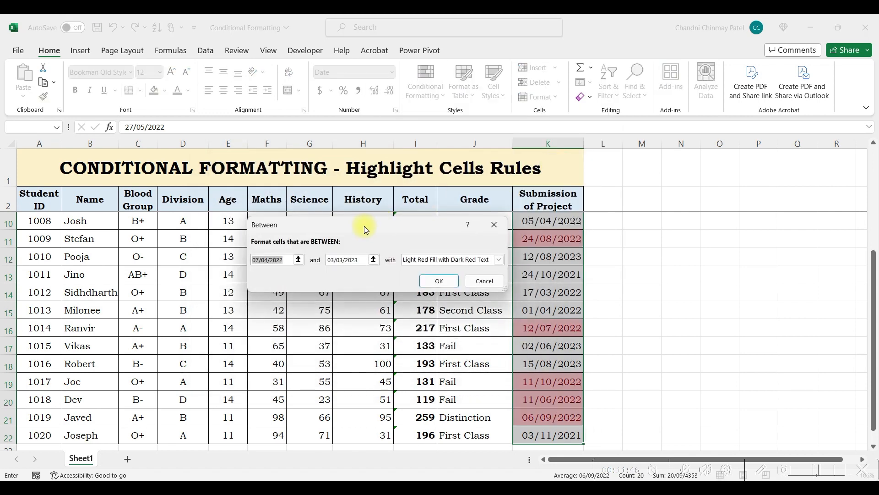
{"action": "left_click_drag", "start_coordinate": [364, 226], "coordinate": [308, 220]}
{"action": "type", "text": "1/1/2021"}
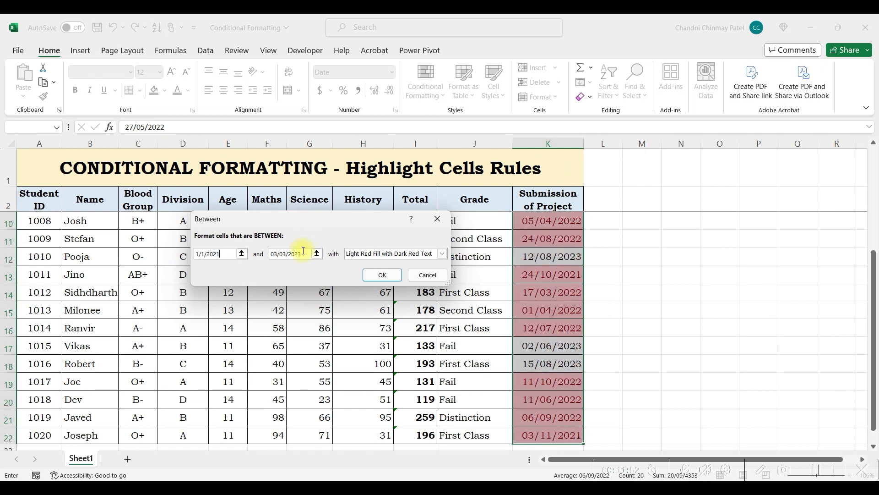
{"action": "double_click", "coordinate": [283, 255]}
{"action": "type", "text": "31/"}
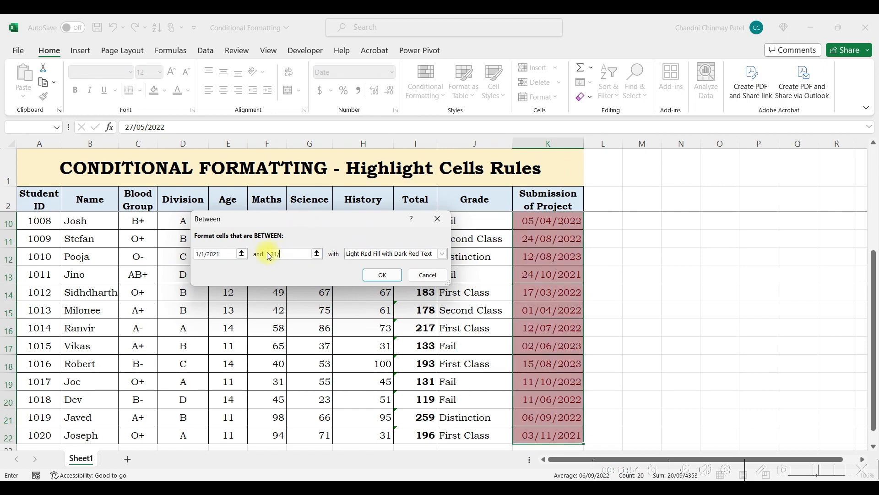
{"action": "type", "text": "3/2022"}
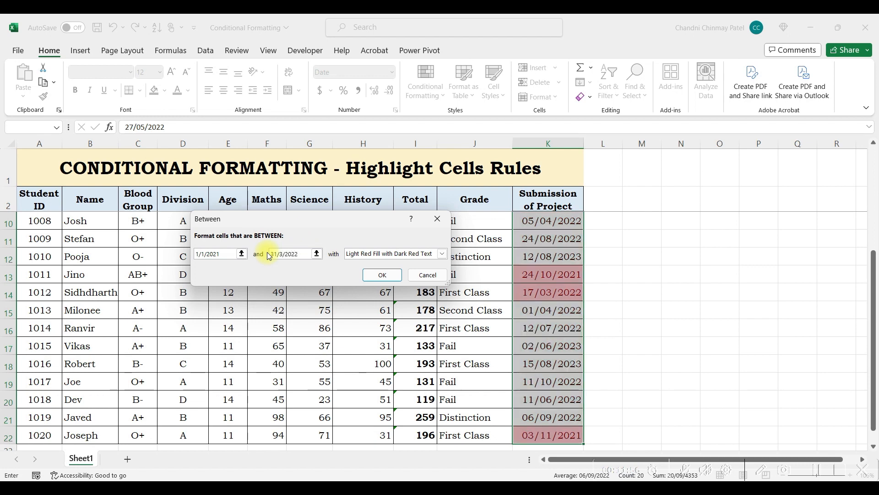
{"action": "left_click", "coordinate": [382, 275]}
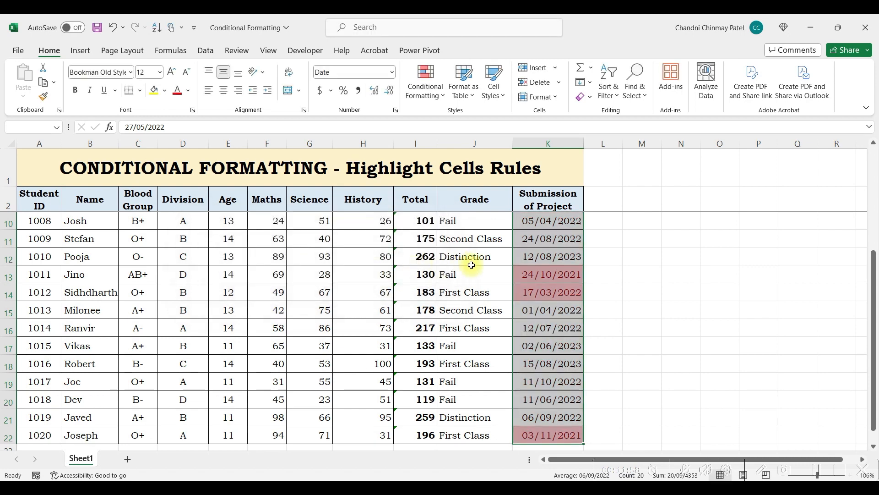
Step: Check the highlighted submission dates and review the conditional formatting across all columns of the student table
{"action": "scroll", "coordinate": [510, 256], "scroll_direction": "up", "scroll_amount": 3}
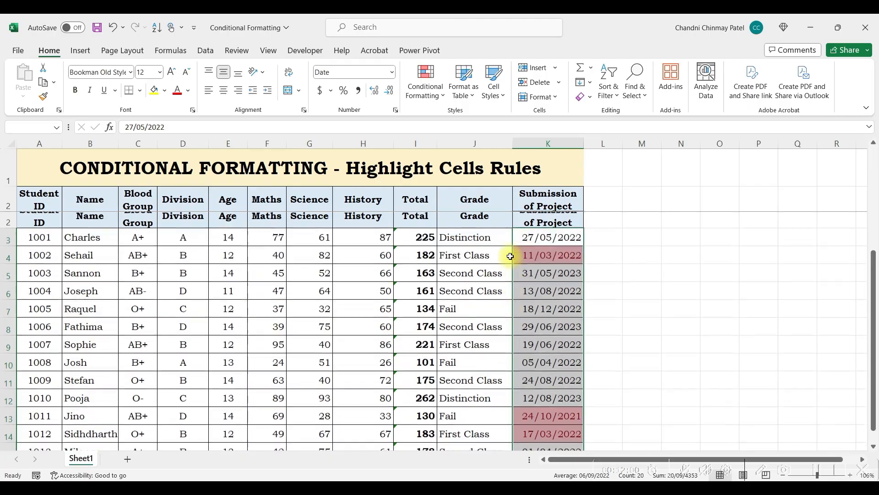
{"action": "scroll", "coordinate": [510, 256], "scroll_direction": "down", "scroll_amount": 3}
{"action": "scroll", "coordinate": [510, 256], "scroll_direction": "down", "scroll_amount": 1}
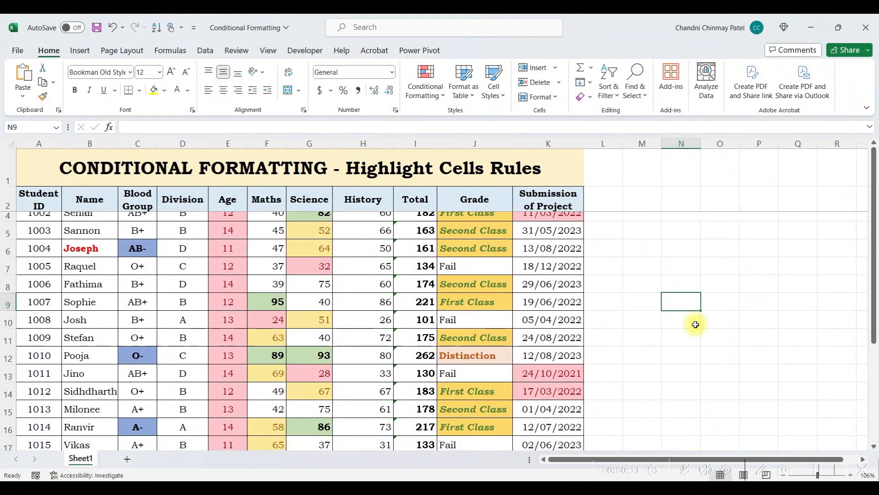
{"action": "scroll", "coordinate": [695, 324], "scroll_direction": "down", "scroll_amount": 3}
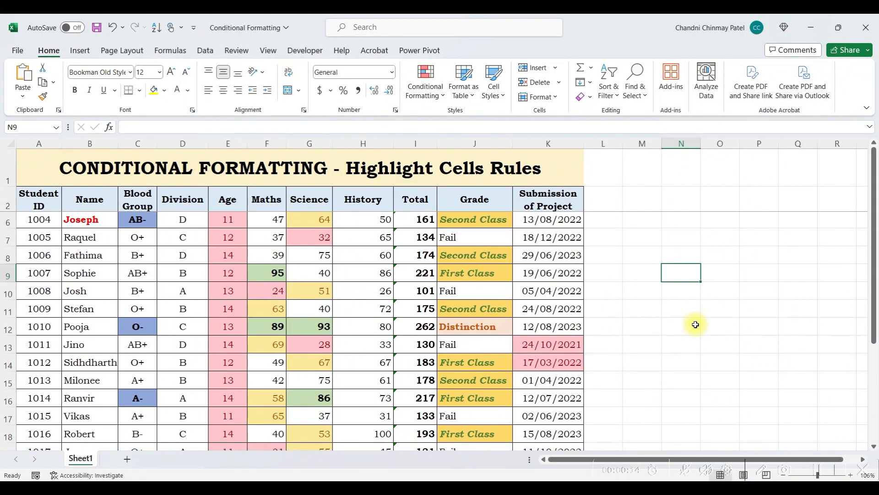
{"action": "scroll", "coordinate": [696, 324], "scroll_direction": "down", "scroll_amount": 3}
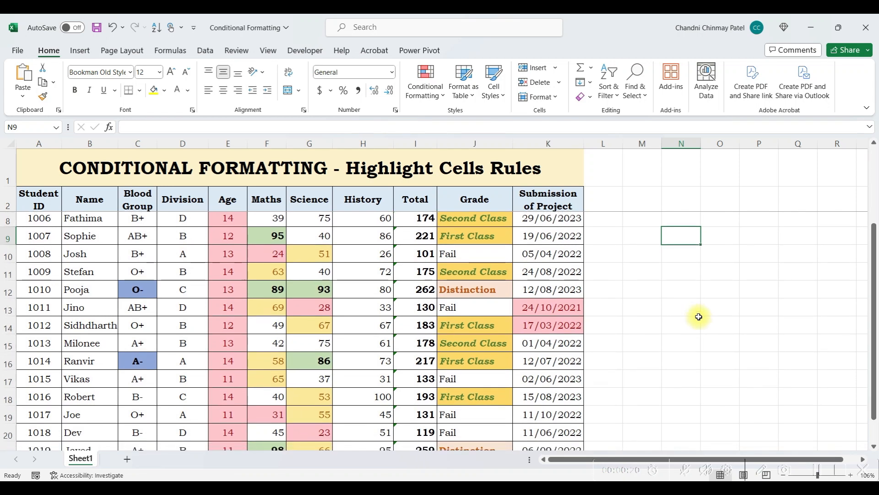
{"action": "scroll", "coordinate": [699, 317], "scroll_direction": "down", "scroll_amount": 2}
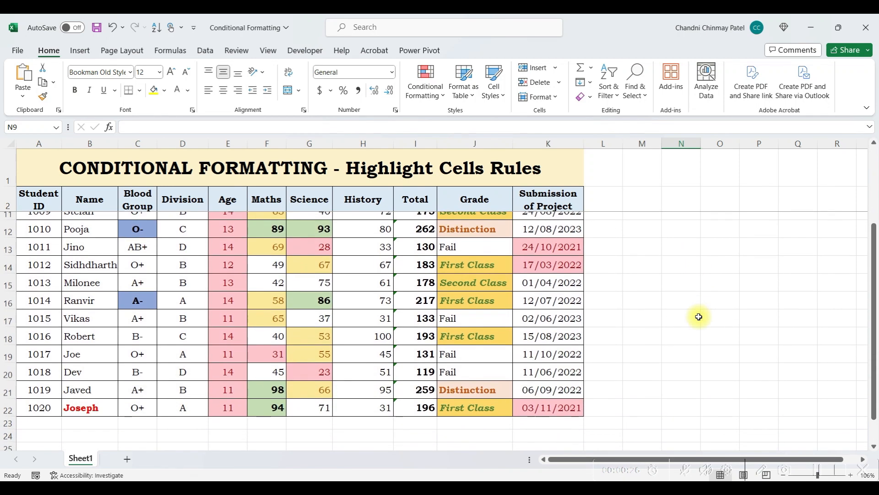
{"action": "scroll", "coordinate": [699, 317], "scroll_direction": "up", "scroll_amount": 1}
{"action": "scroll", "coordinate": [698, 317], "scroll_direction": "up", "scroll_amount": 2}
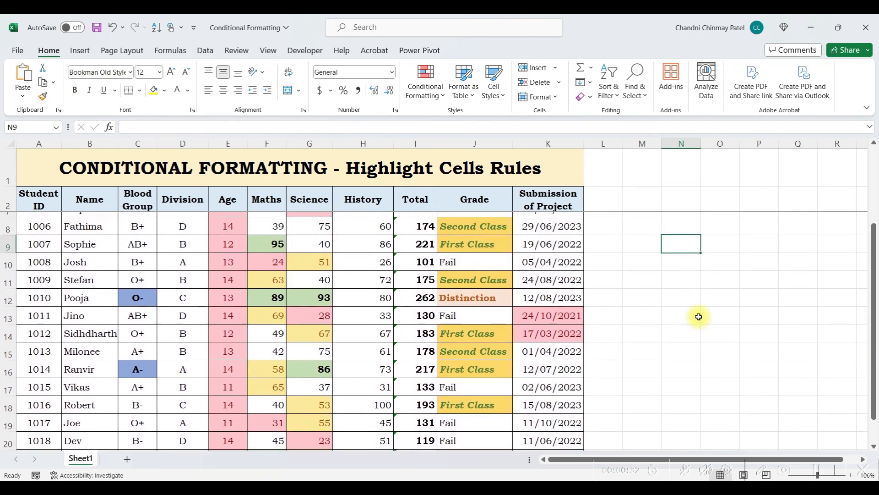